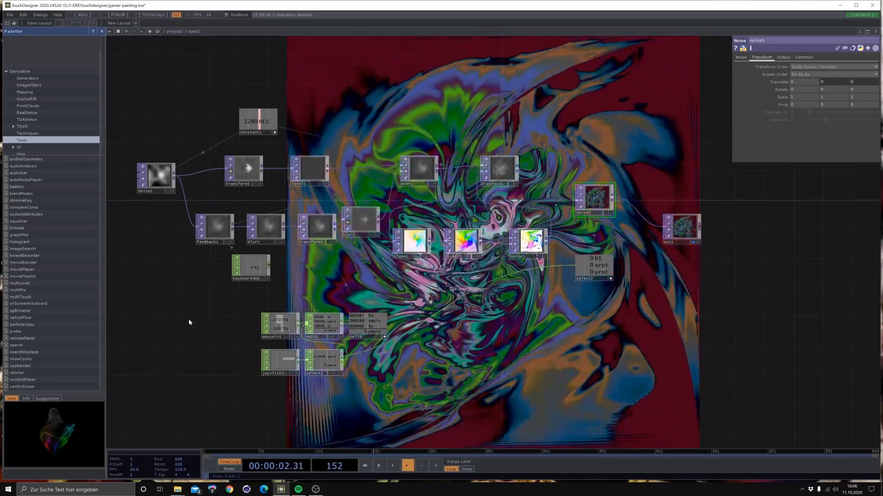
Leave the base1 network for the project level and turn off cooking for the base1 component.
scroll(190, 214, down, 10)
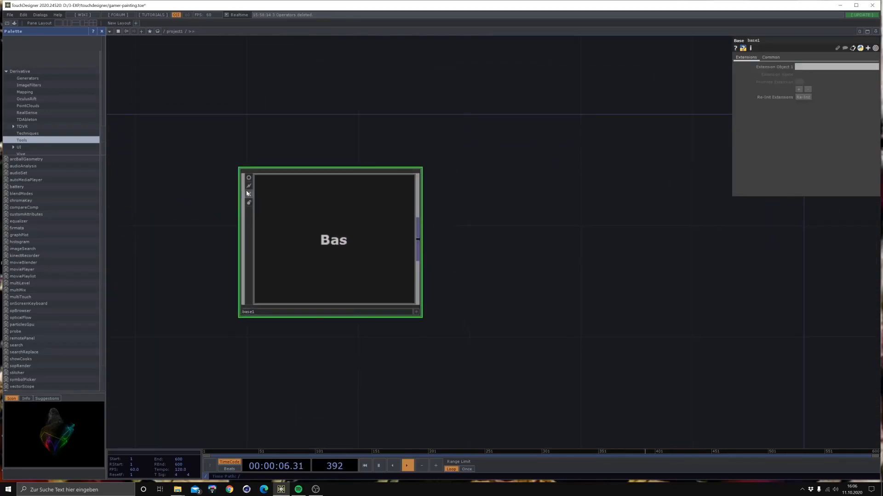
drag(271, 212, 277, 150)
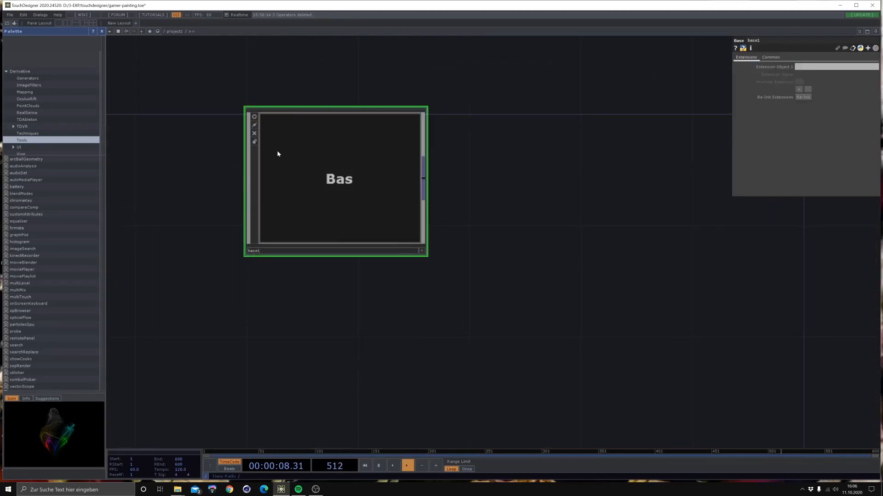
click(254, 131)
drag(344, 274, 342, 161)
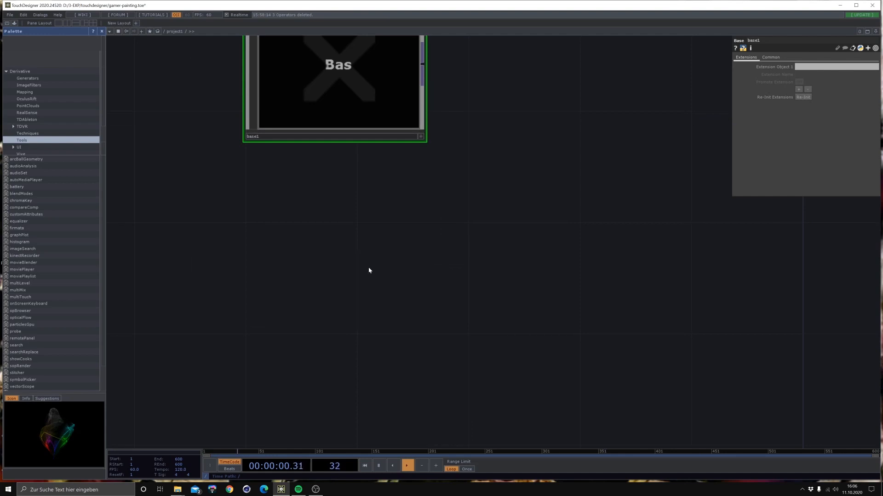
Add a Constant CHOP below the base1 component.
drag(327, 248, 299, 213)
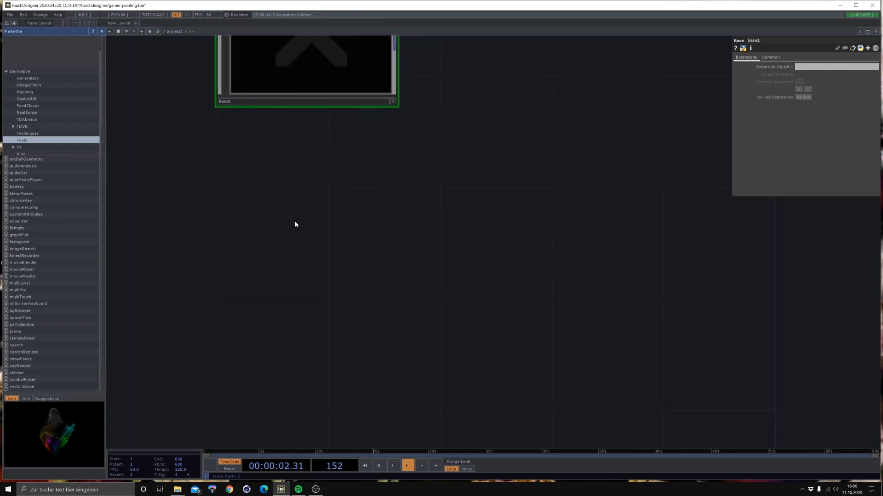
double_click(296, 209)
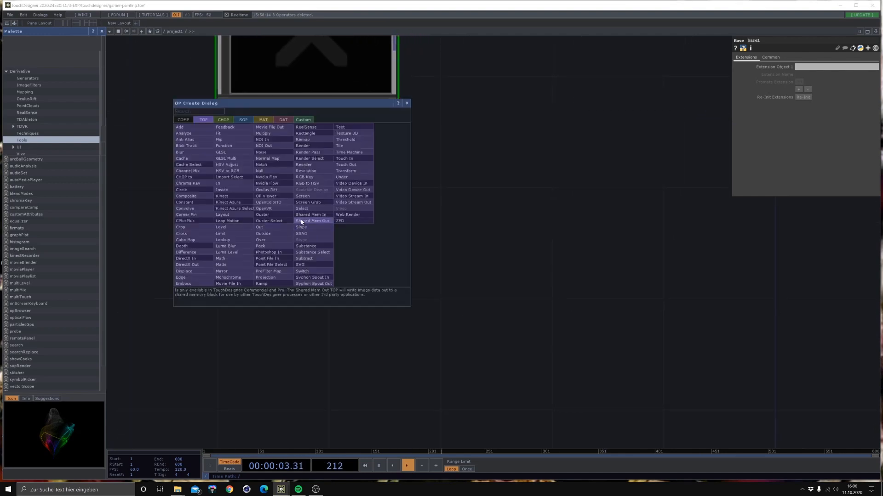
click(220, 120)
click(224, 156)
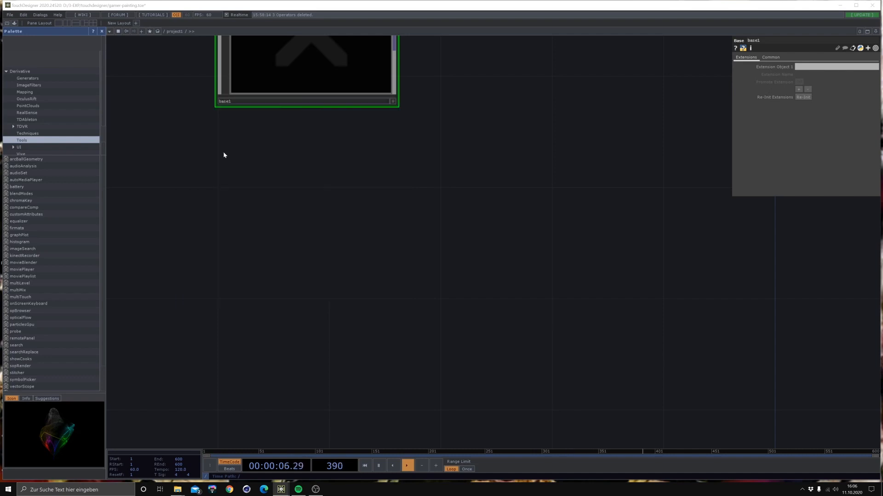
Name the Constant CHOP's channel res and set its value to 1280.
click(808, 66)
text(res)
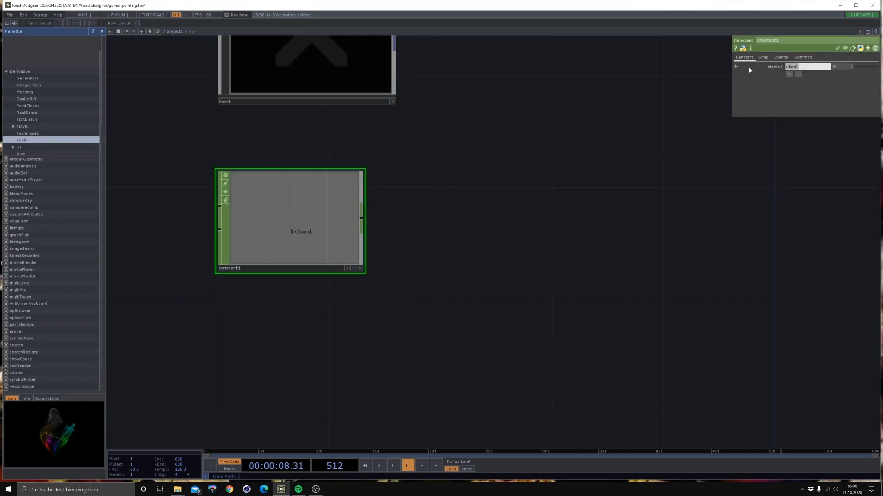
key(Return)
text(1)
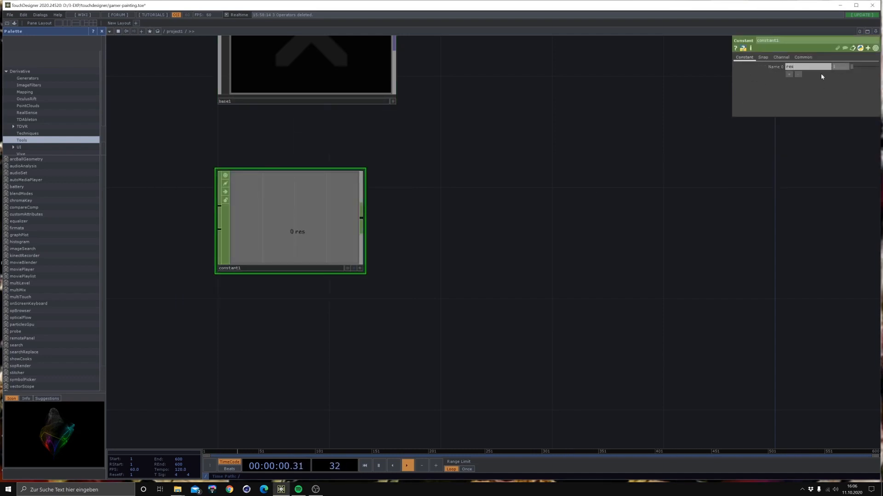
text(280)
key(Return)
Add a Noise TOP below the Constant CHOP and drive its resolution width and height with the exported res channel.
drag(674, 273, 678, 261)
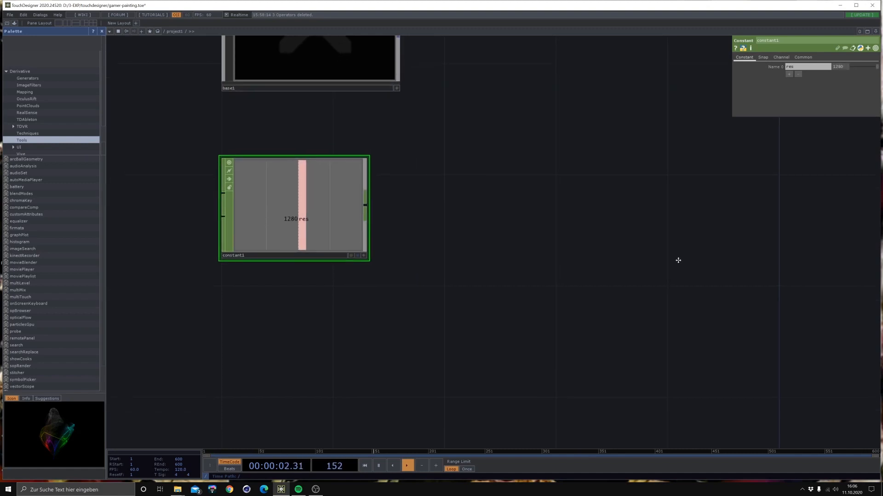
key(Tab)
click(429, 187)
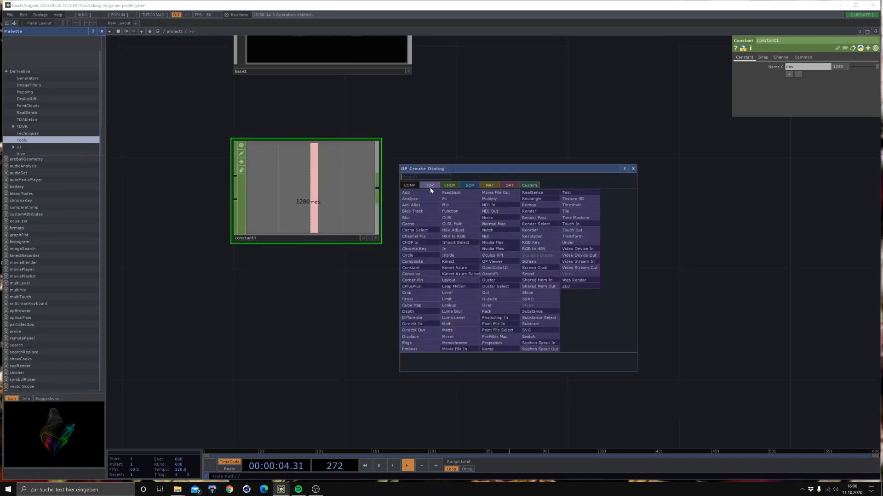
click(493, 218)
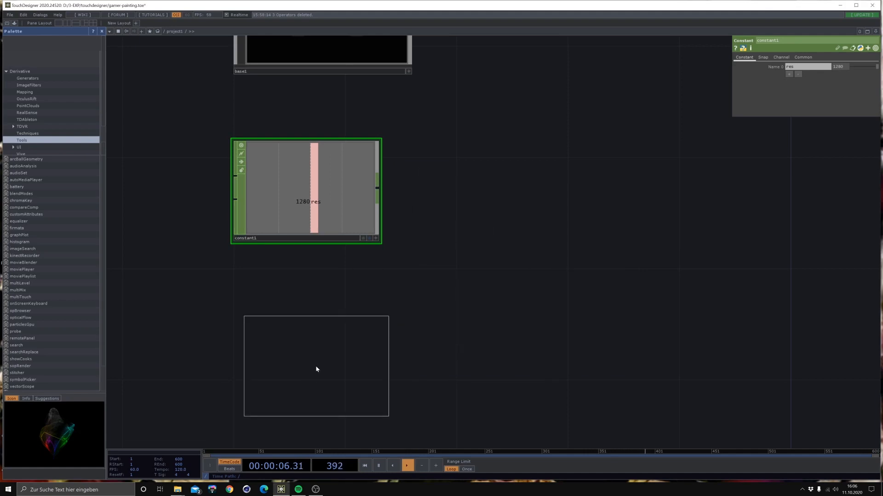
click(306, 367)
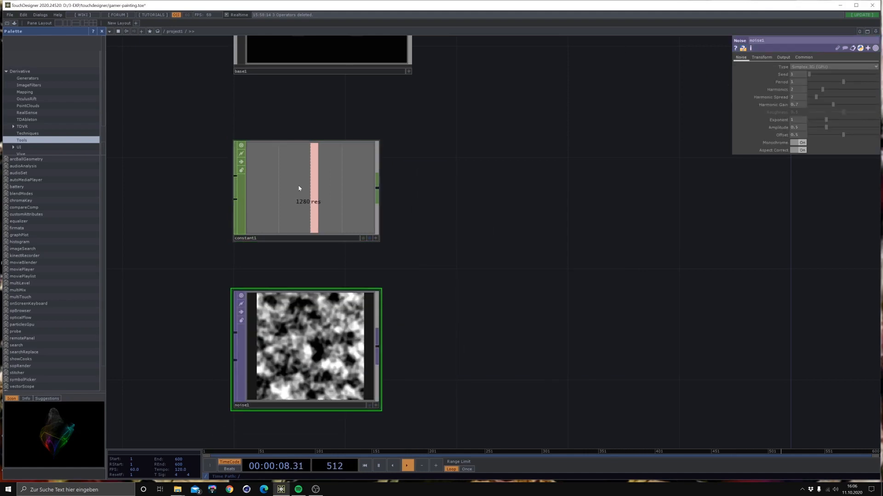
click(375, 238)
drag(314, 203, 785, 72)
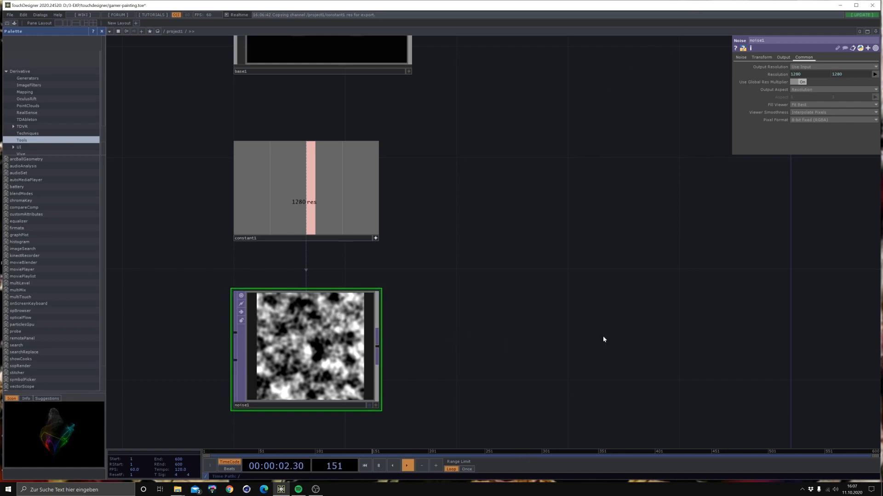
Set the Noise TOP's scale to 0.4 on all axes and its period to about 1.46.
click(761, 58)
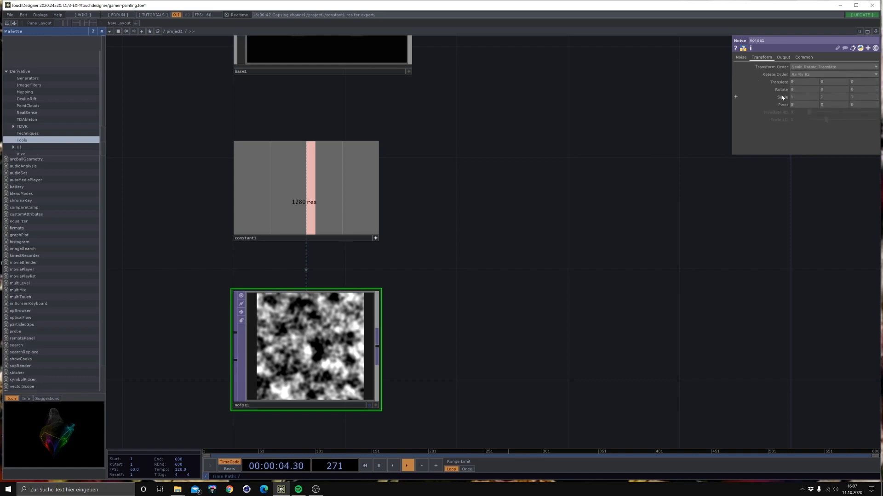
middle_drag(780, 99, 777, 90)
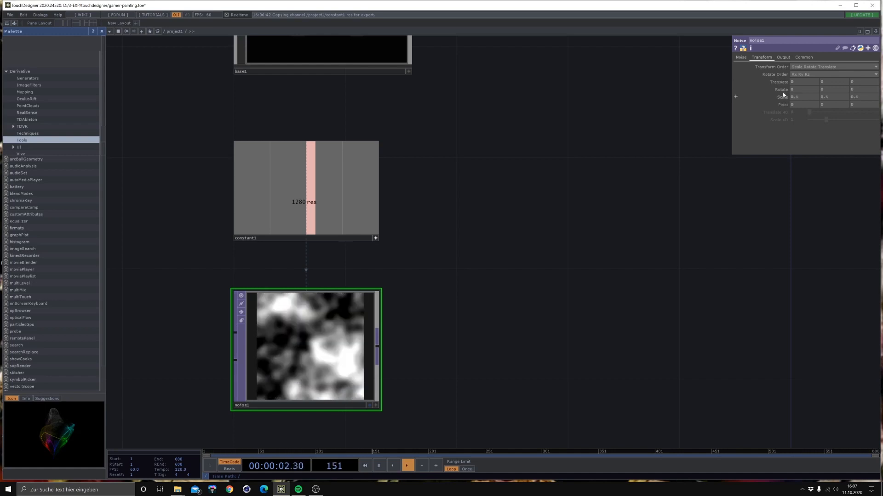
click(741, 57)
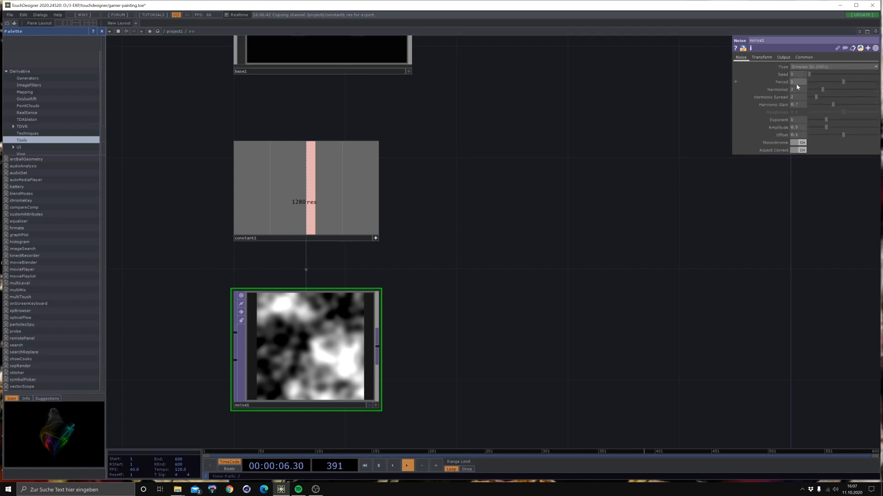
drag(842, 82, 858, 82)
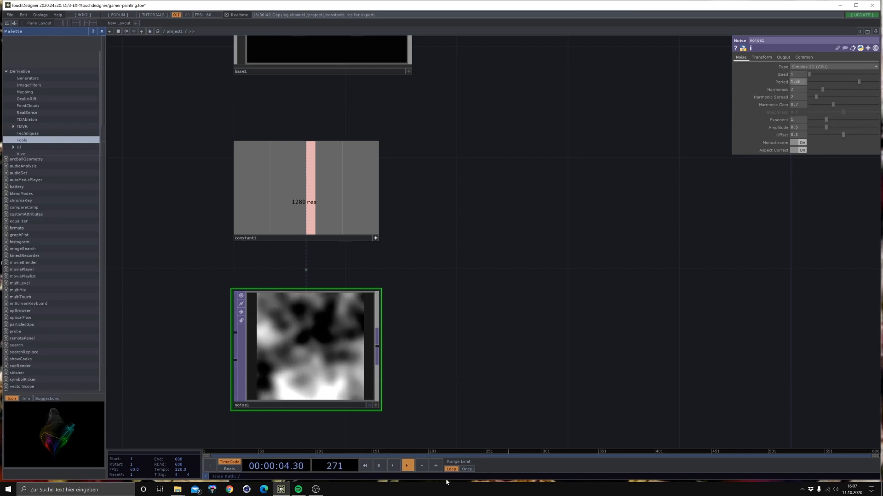
Set the Noise TOP's pixel format to 32-bit float (RGBA) and animate its Z translation with an absTime.seconds expression.
drag(524, 331, 521, 265)
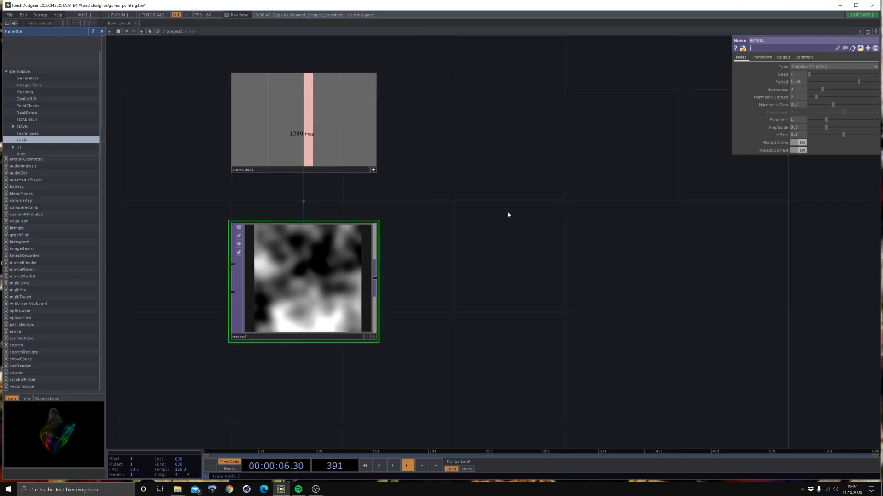
click(800, 58)
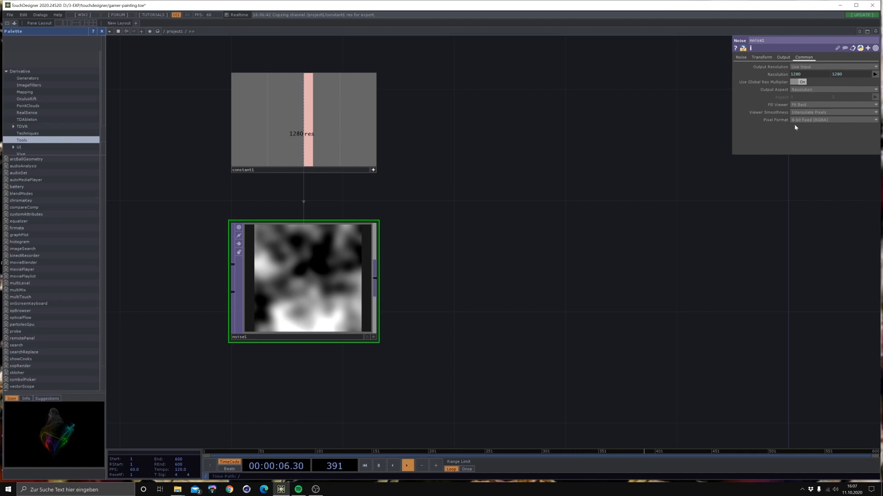
click(832, 120)
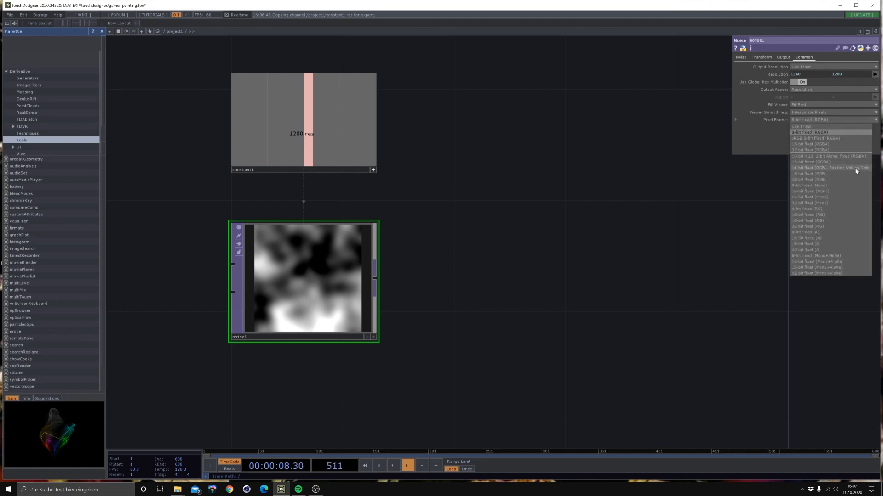
click(810, 150)
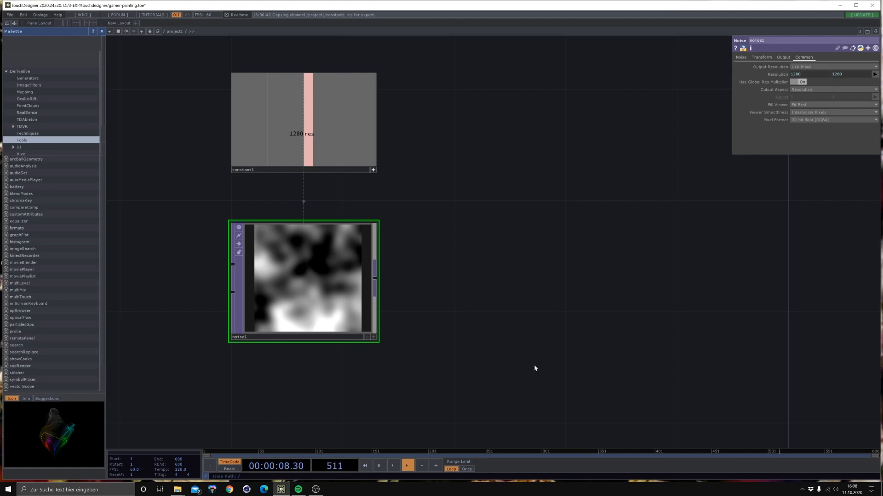
click(761, 57)
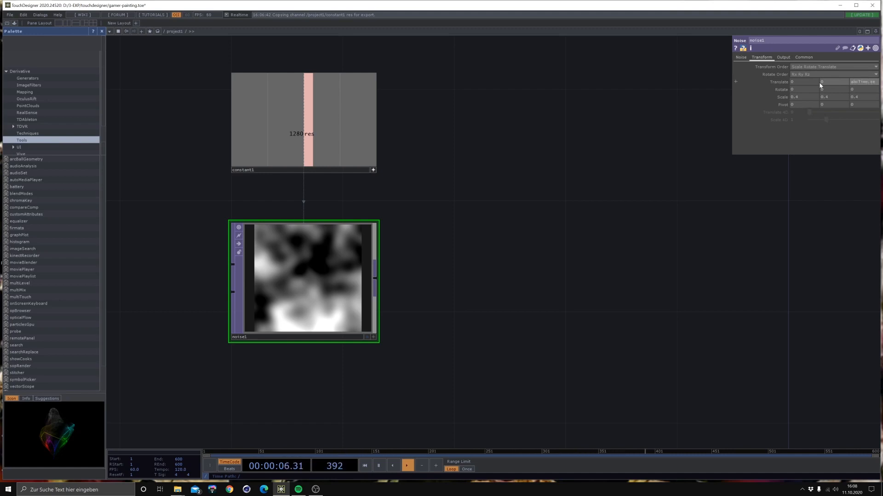
text(cond)
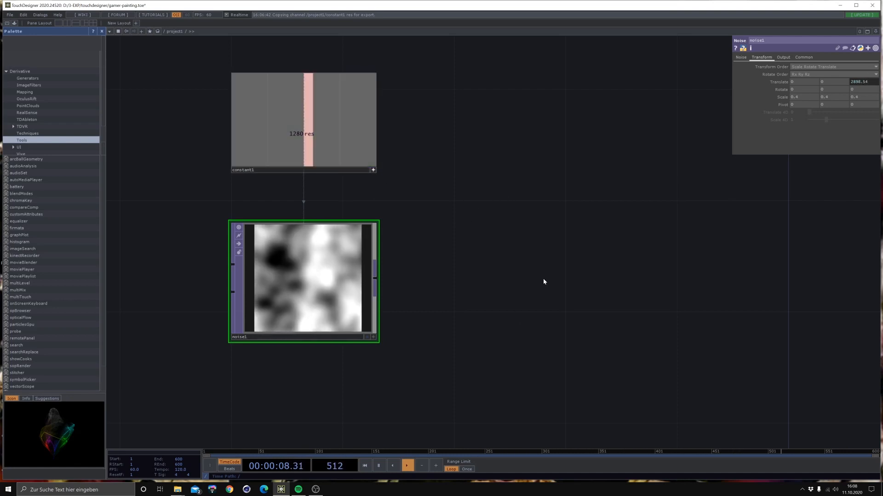
Add a Level TOP fed by the Noise TOP's output, placed above and beside the noise.
scroll(542, 278, down, 3)
drag(528, 285, 345, 308)
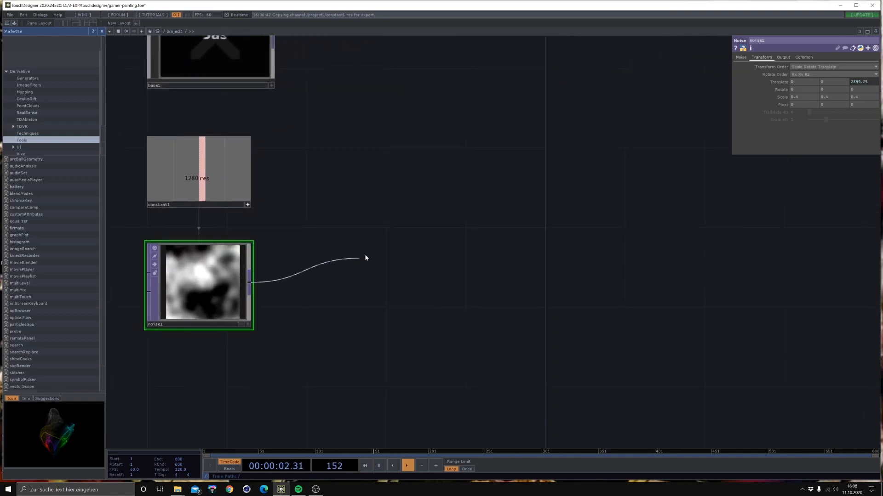
click(377, 245)
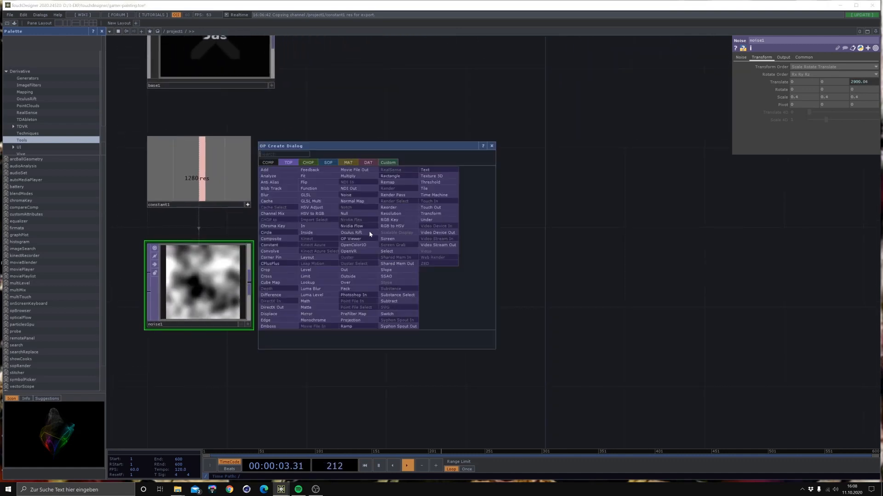
click(316, 271)
click(378, 197)
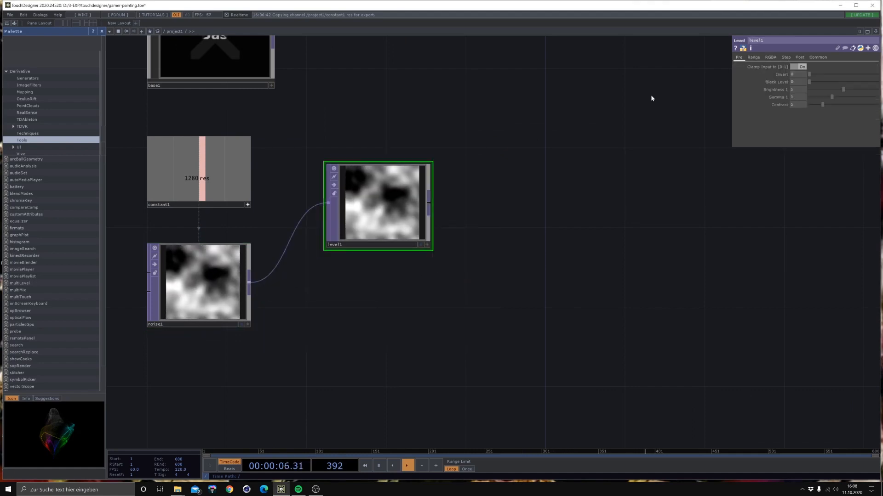
Set the Level TOP's post opacity to 0.05.
click(800, 57)
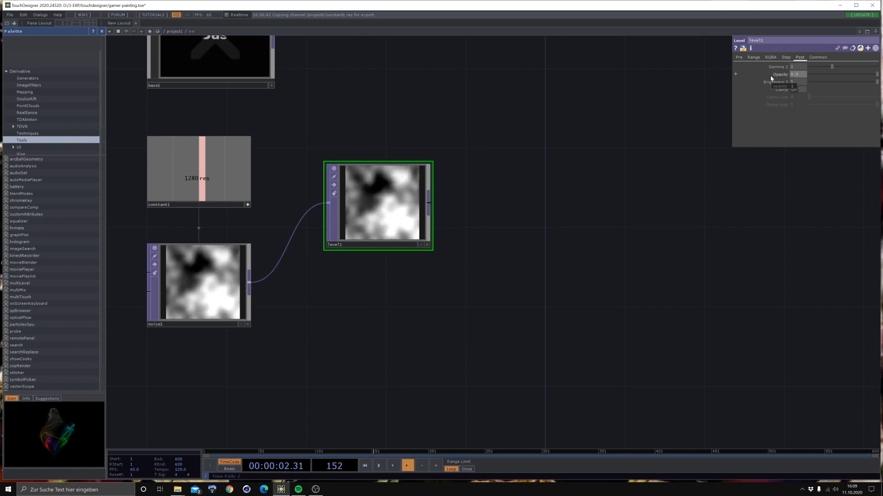
text(0.05)
key(Return)
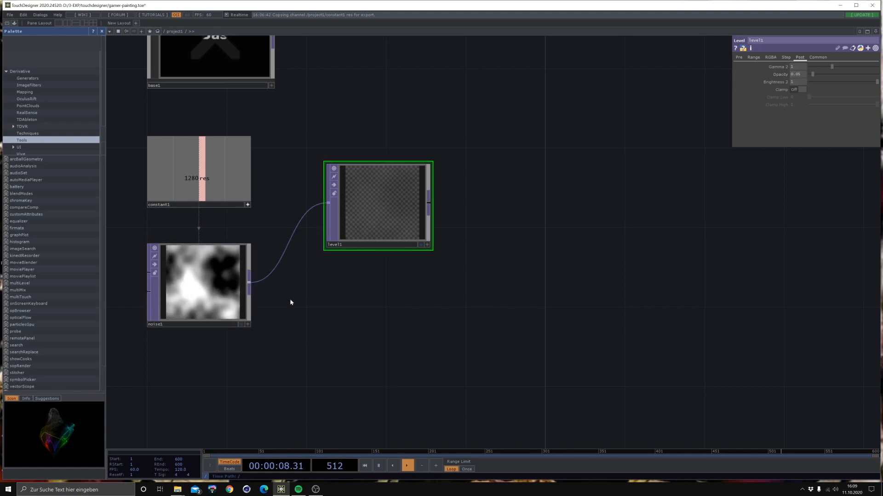
Add a Feedback TOP fed by the Noise TOP's output, placed below the Level TOP.
click(331, 344)
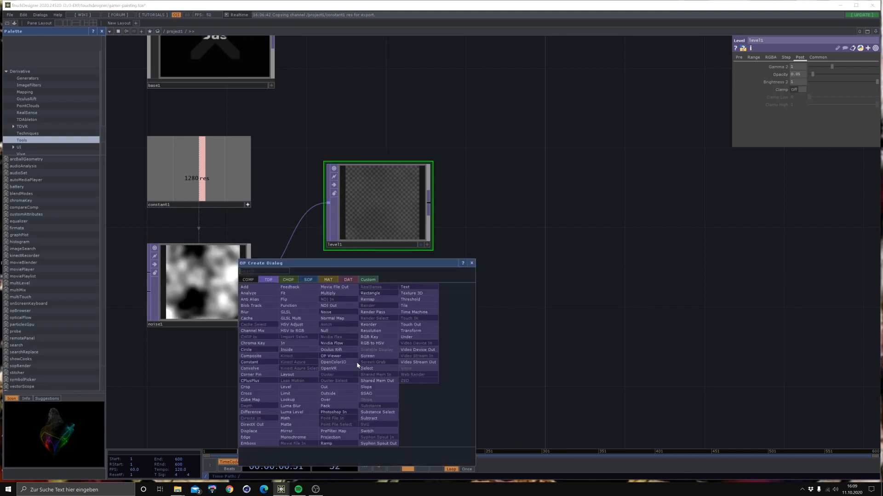
click(291, 289)
click(373, 334)
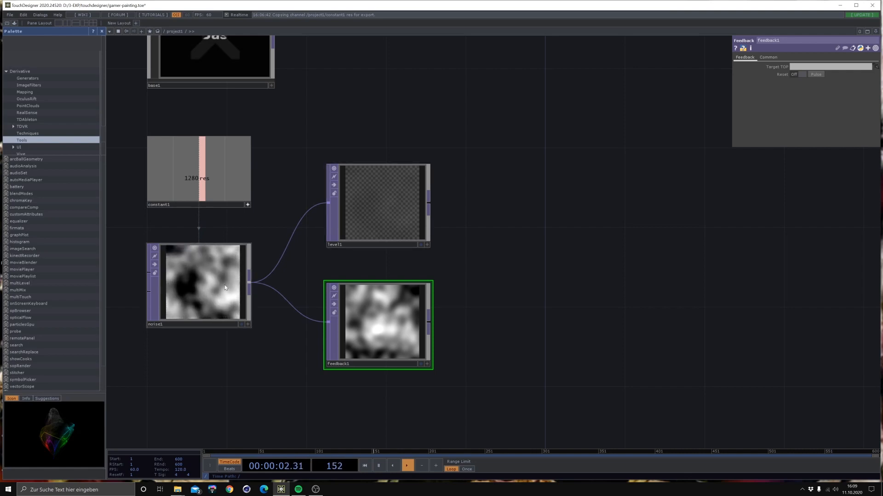
Add an Over TOP with the Level TOP as its first input and the Feedback TOP as its second.
click(509, 263)
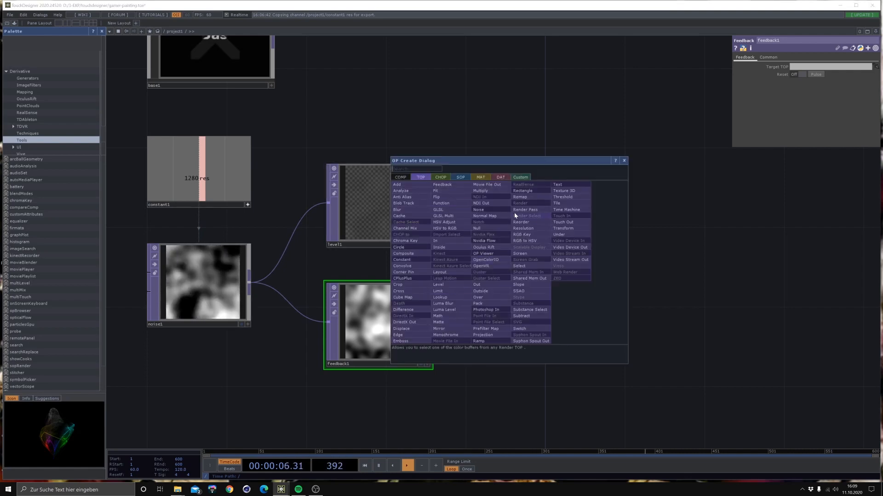
click(487, 301)
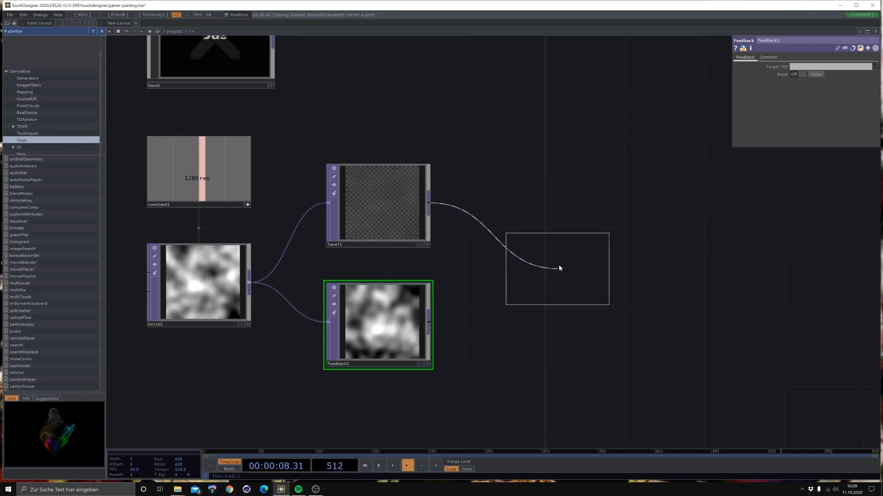
click(558, 265)
click(500, 280)
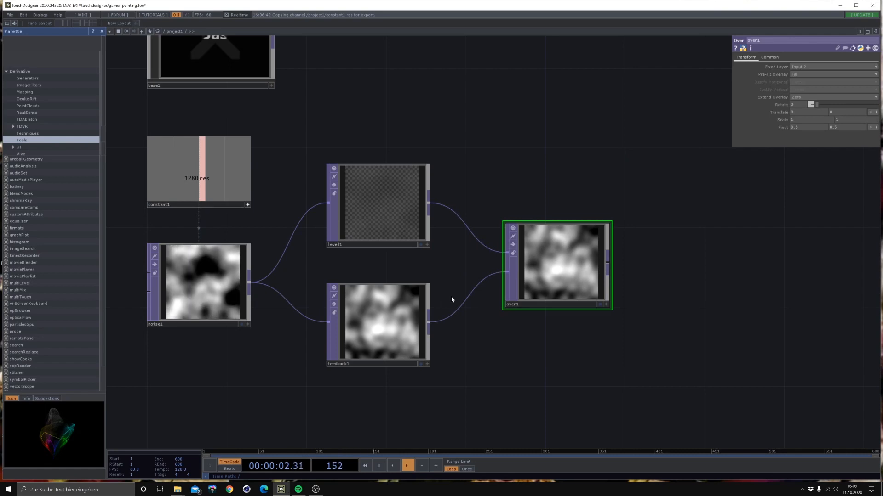
Display the Over TOP in the network background and assign it as the Feedback TOP's target.
click(599, 304)
drag(563, 244, 545, 261)
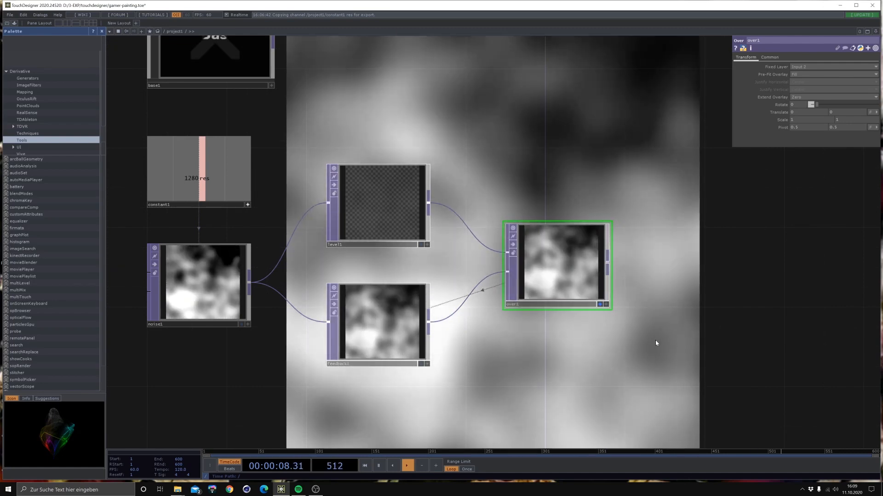
Lower the Level TOP's post opacity to 0.005.
click(388, 199)
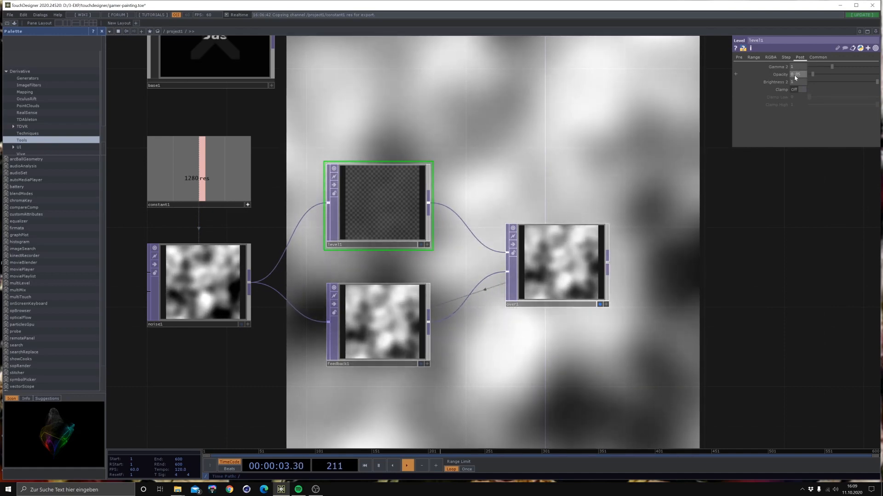
click(794, 76)
text(0)
key(Return)
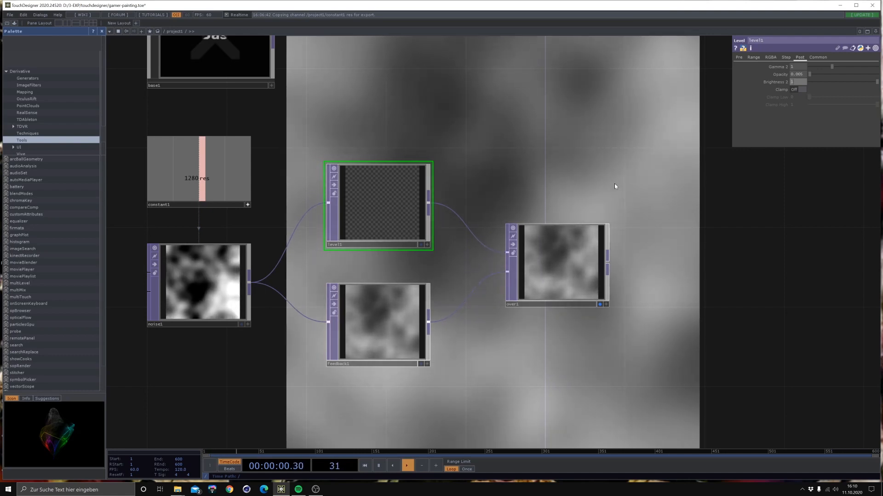
Space out the Over and Feedback TOPs and insert a Blur TOP on the wire between them.
drag(583, 238, 703, 218)
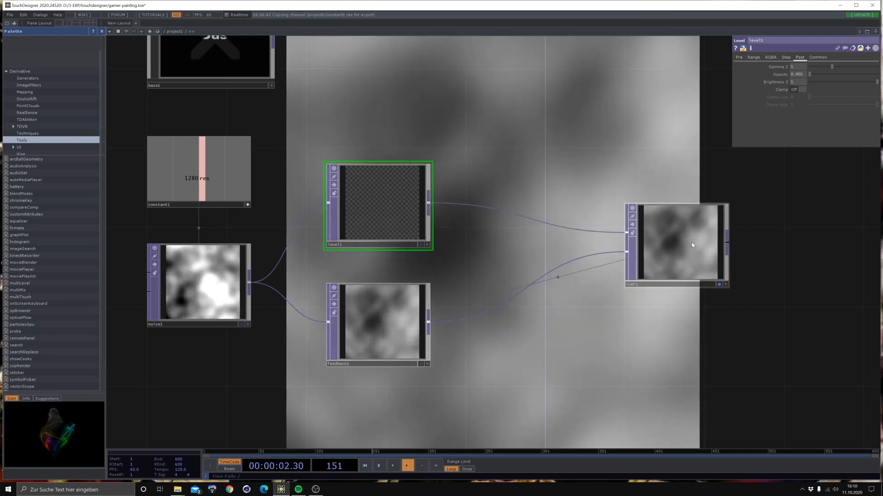
drag(393, 322, 393, 342)
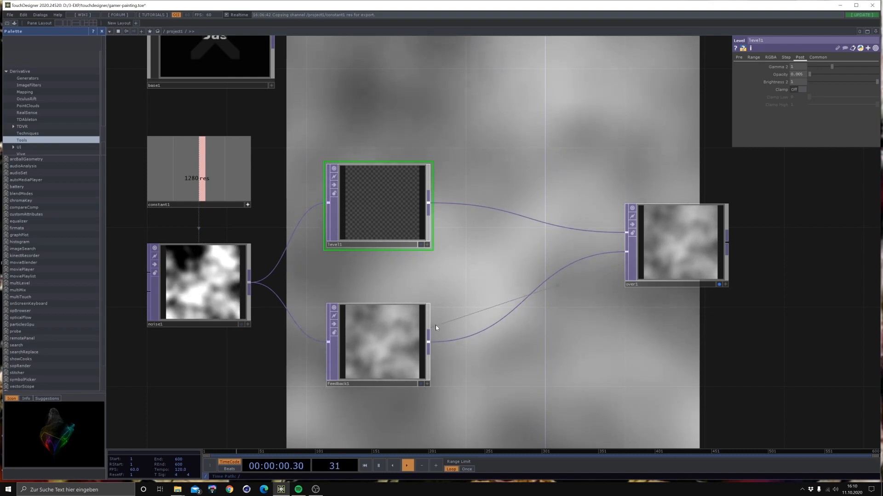
right_click(485, 327)
click(500, 320)
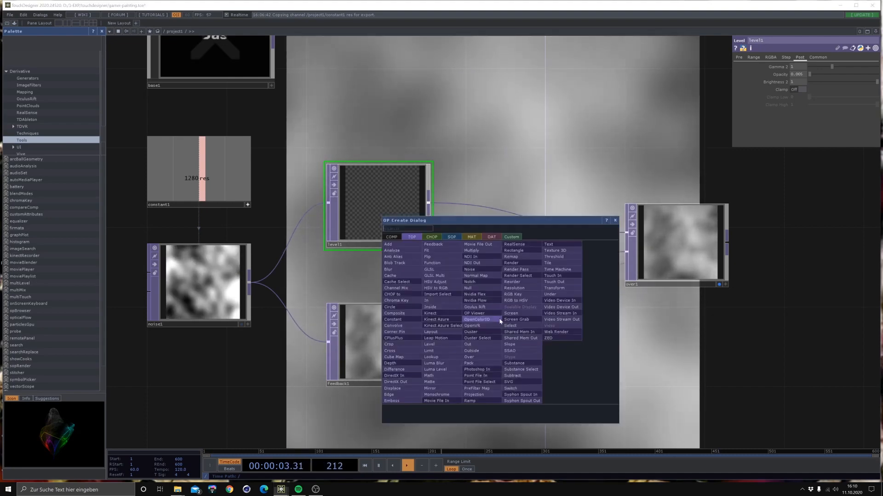
click(388, 270)
click(487, 343)
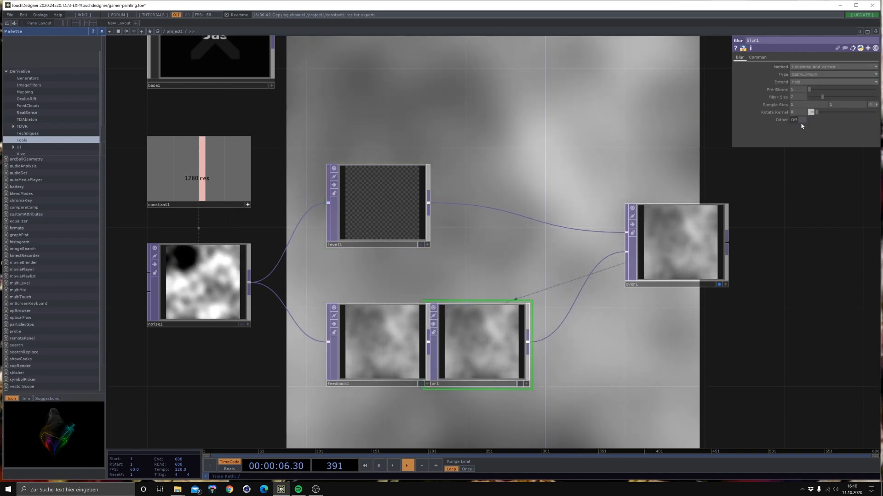
Set the Blur TOP's filter size to 2 and move the Feedback TOP clear of it.
drag(797, 98, 785, 103)
text(2)
key(Return)
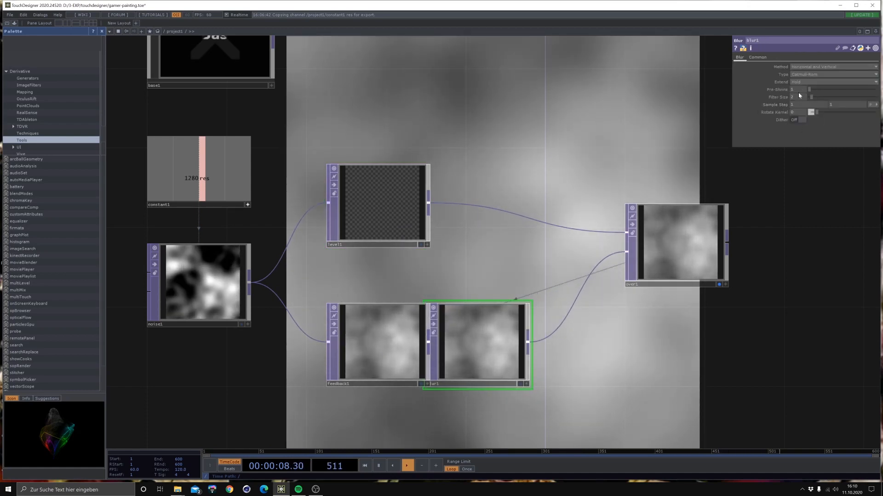
drag(370, 350, 350, 351)
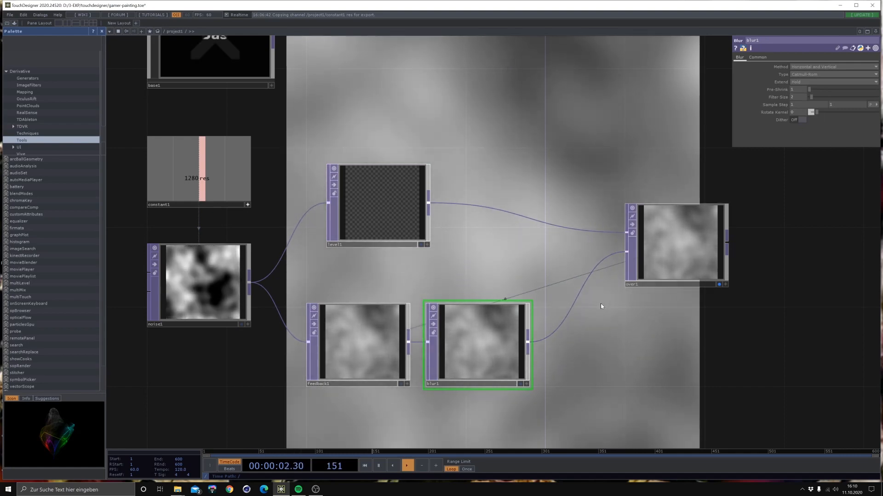
Add a Displace TOP fed by the Over TOP and display it in the network background instead of the Over TOP.
drag(617, 330, 368, 341)
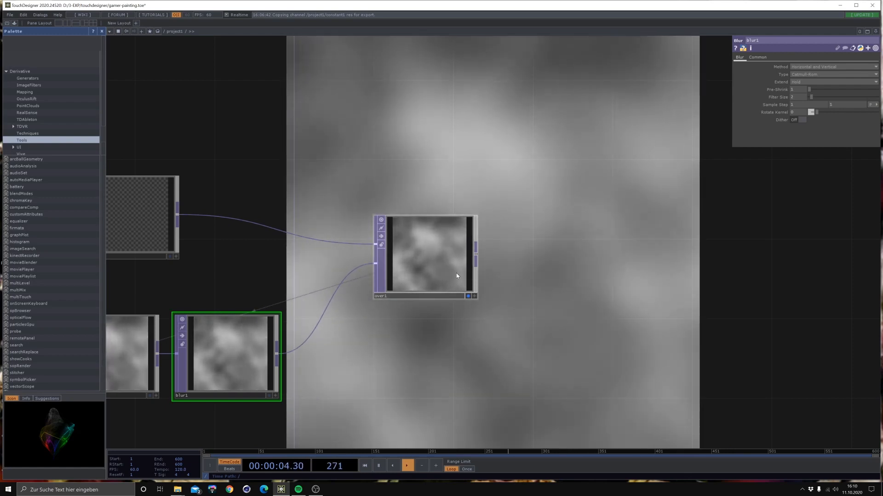
click(476, 250)
click(563, 200)
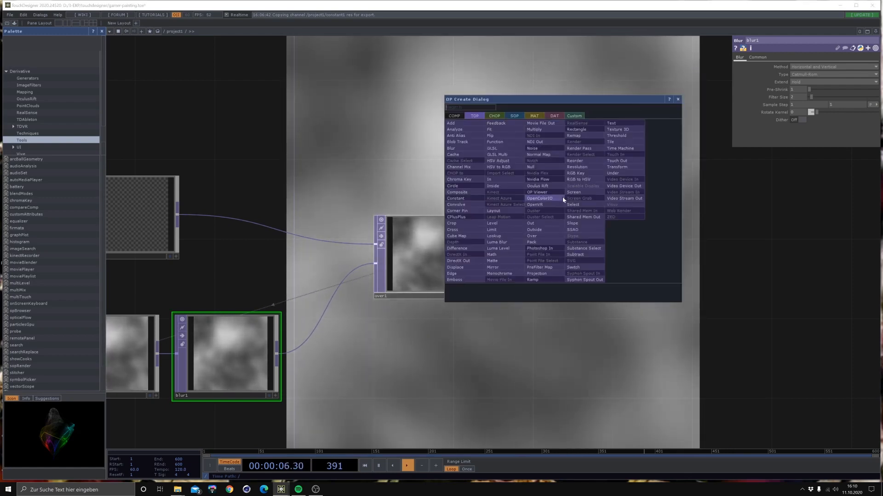
click(460, 266)
click(600, 189)
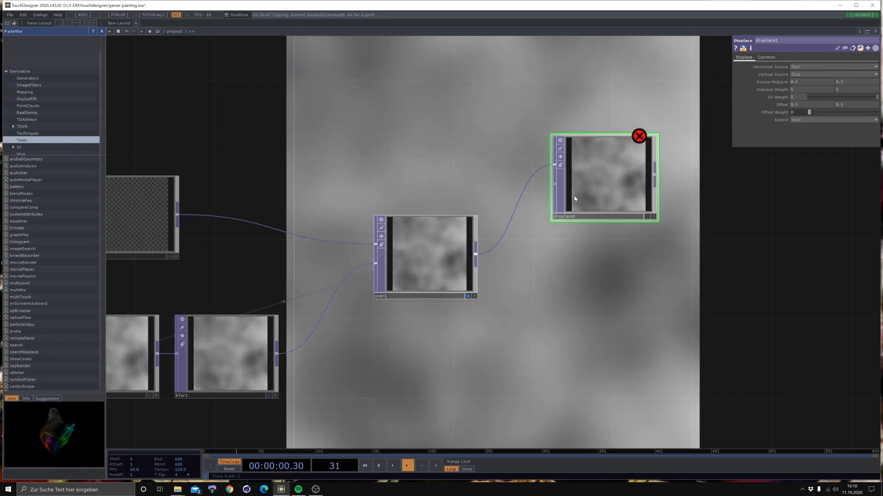
click(466, 296)
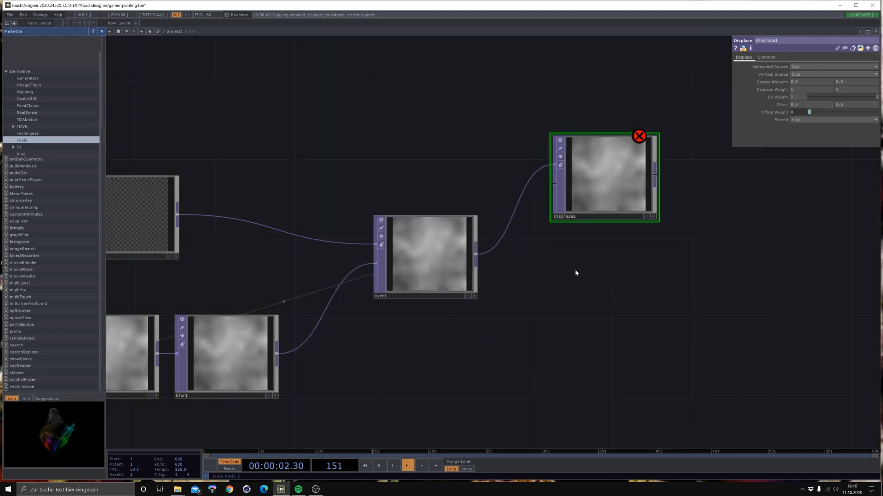
click(647, 216)
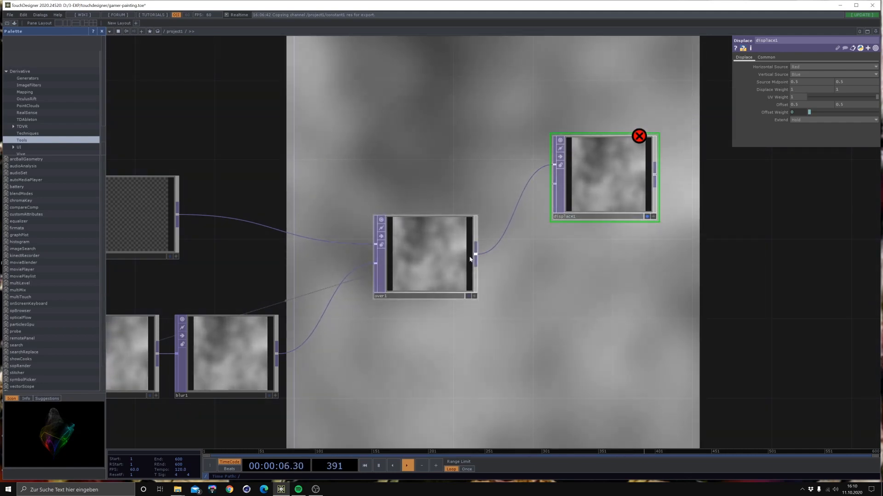
Try the Over TOP as the Displace TOP's second input, and disconnect that wire again.
drag(477, 253, 555, 184)
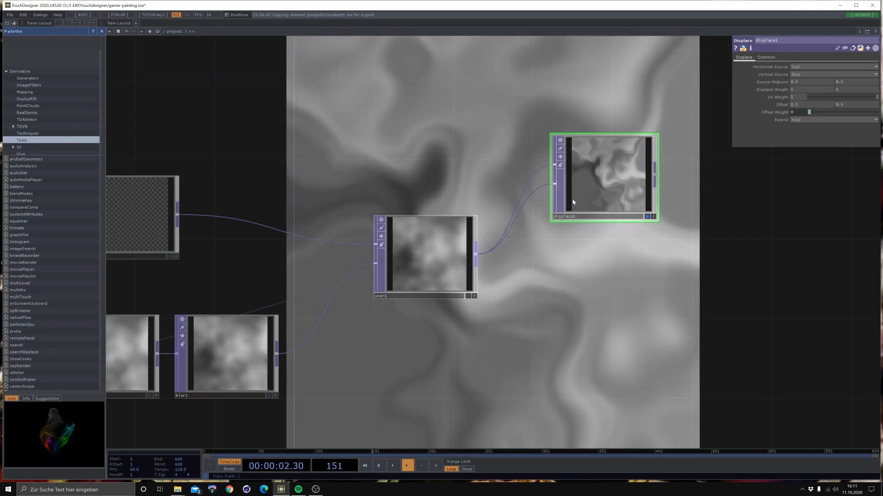
right_click(537, 190)
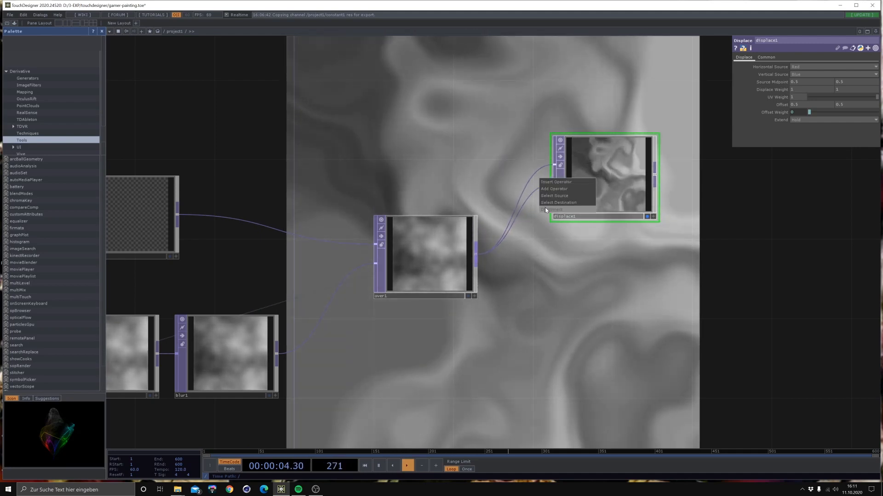
click(545, 208)
Add a Slope TOP below the Displace TOP and feed it from the Over TOP's output.
drag(540, 345, 538, 277)
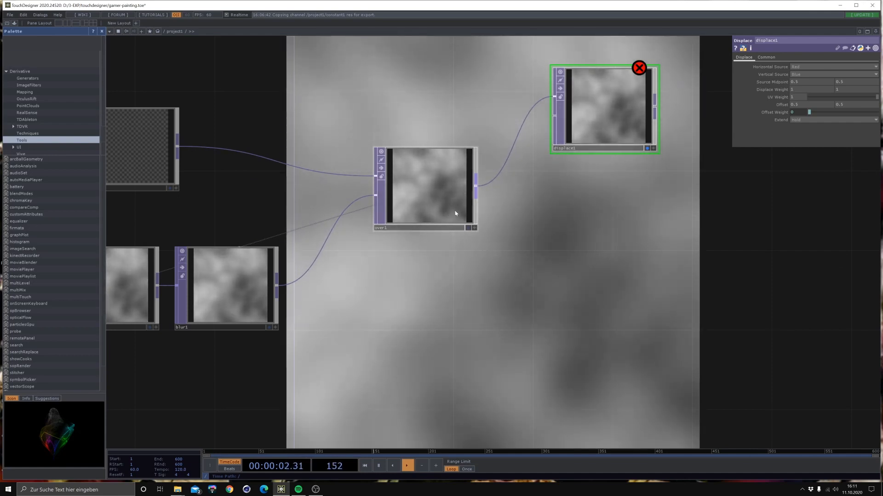
key(Tab)
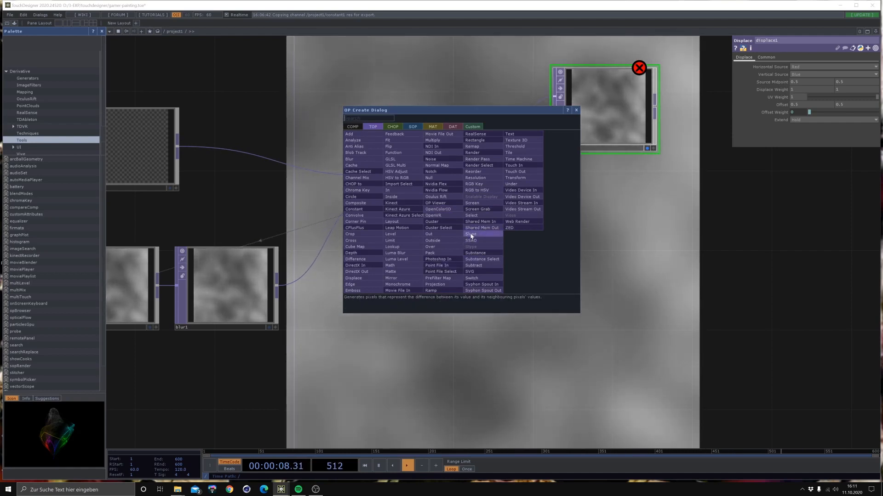
click(470, 236)
click(524, 321)
click(476, 186)
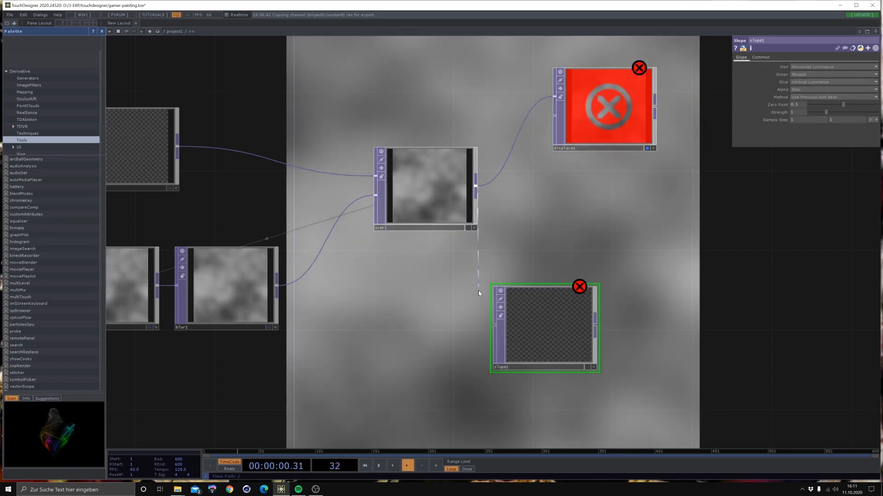
click(495, 325)
Display the Slope TOP in the background instead of the Displace TOP and link its strength to the Constant's res value of 1280.
click(587, 367)
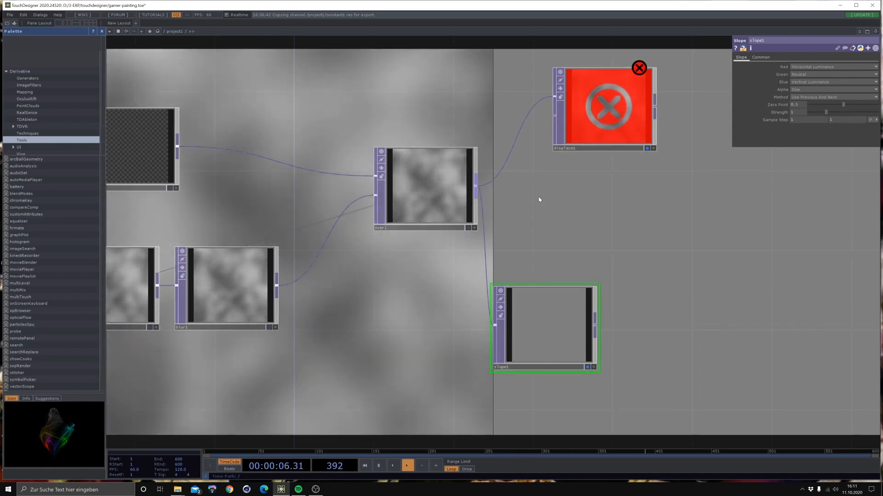
click(646, 148)
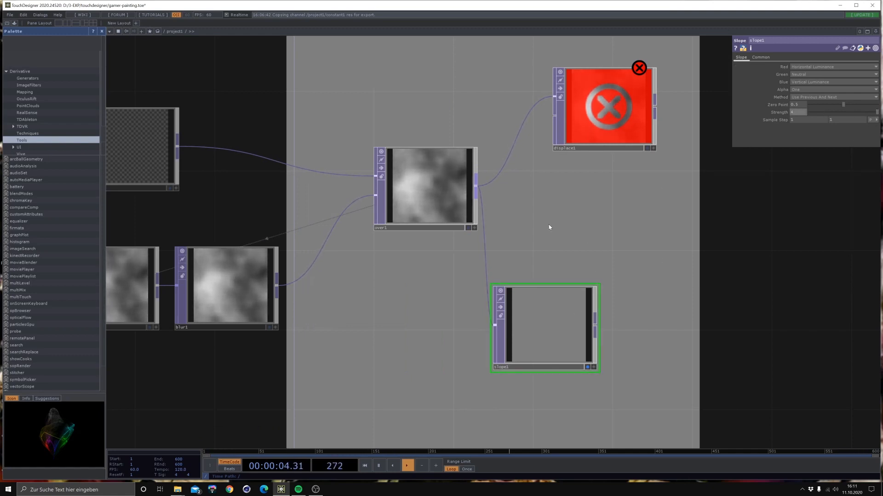
scroll(586, 201, down, 3)
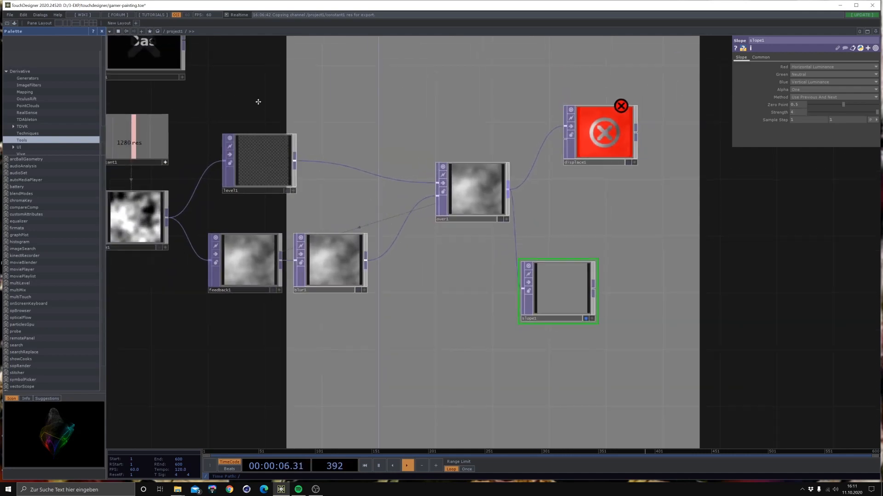
drag(258, 101, 318, 128)
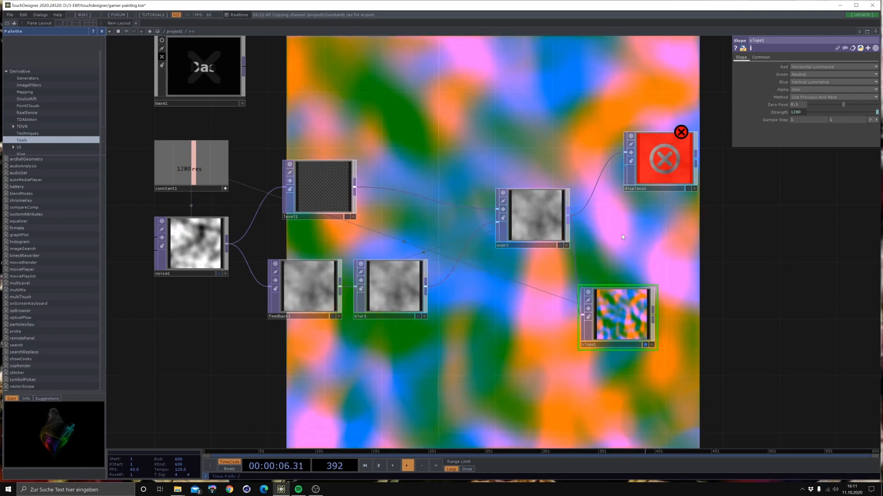
Connect the Slope TOP to the Displace TOP's second input and set the Slope's pixel format to 32-bit float (RGBA).
drag(622, 235, 491, 228)
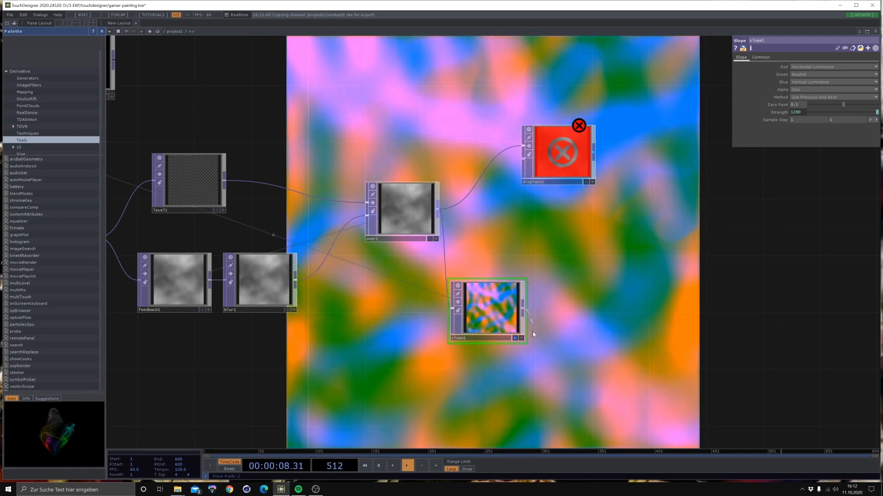
drag(532, 335, 524, 158)
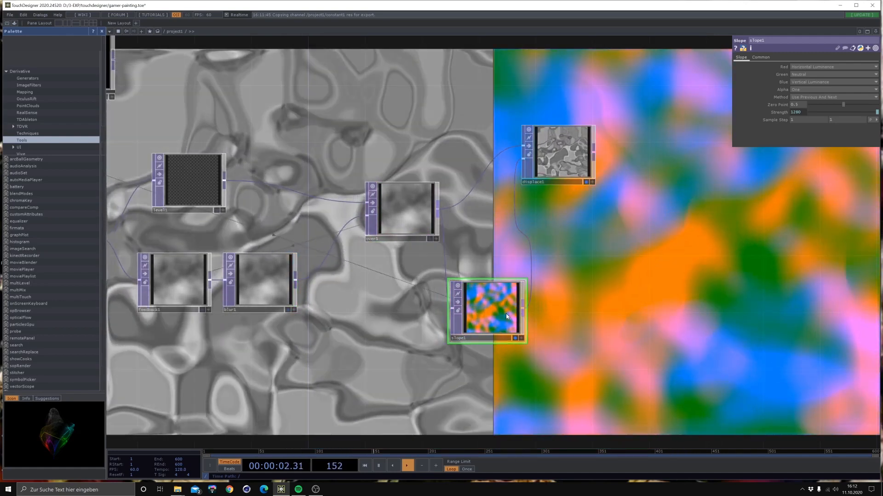
click(760, 57)
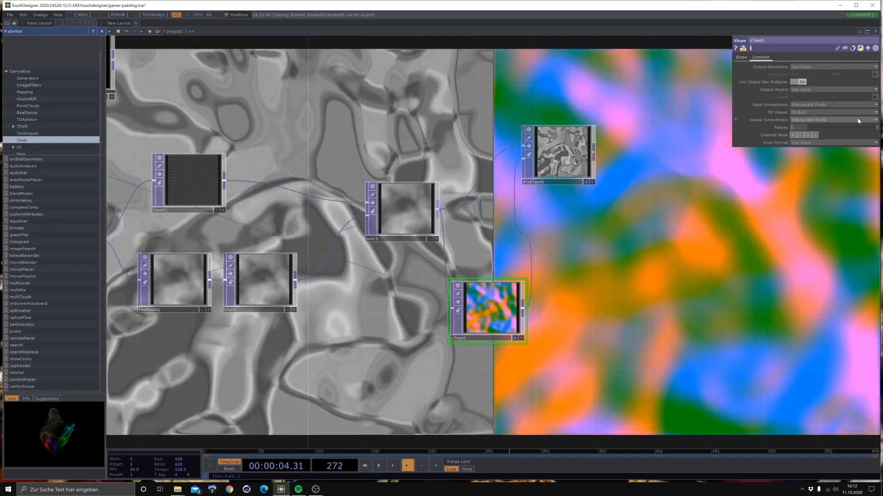
click(815, 143)
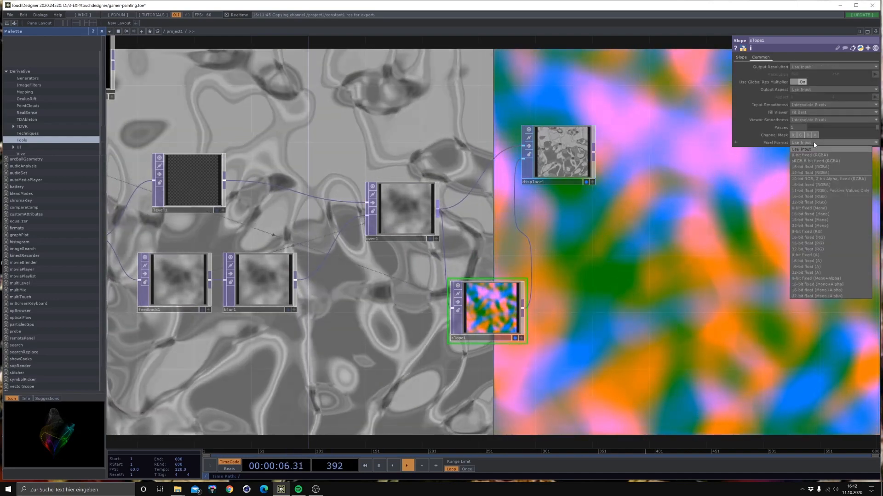
click(805, 180)
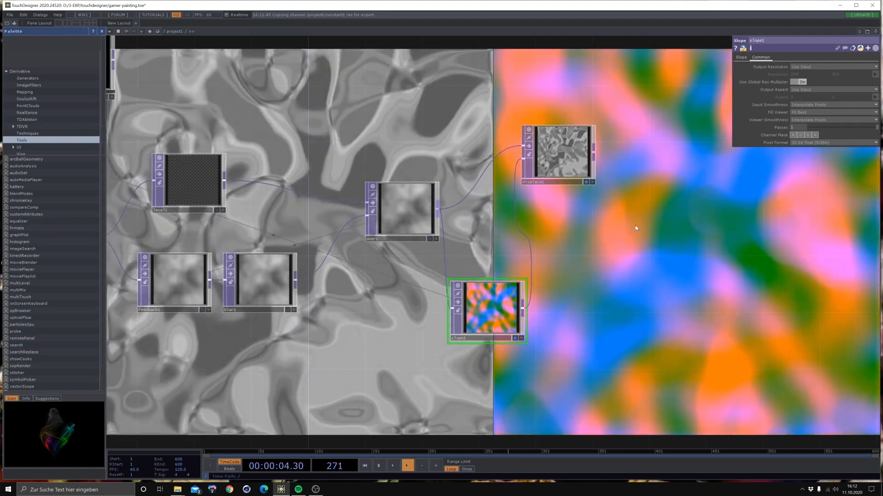
Move the Displace TOP farther from the Slope TOP and disconnect the wire between them.
key(h)
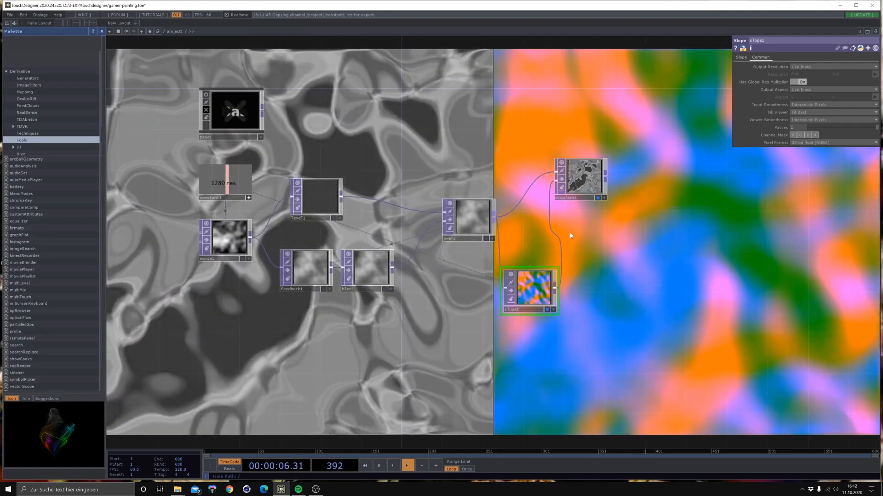
drag(430, 114, 329, 110)
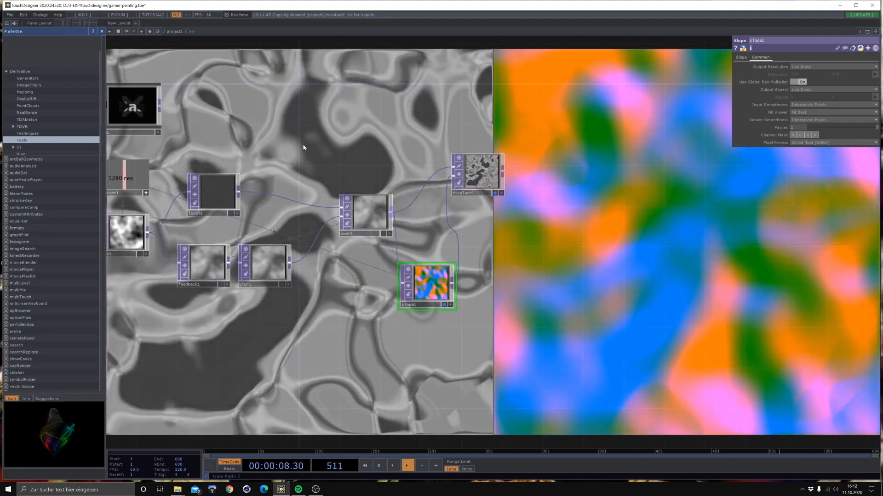
drag(481, 182, 541, 182)
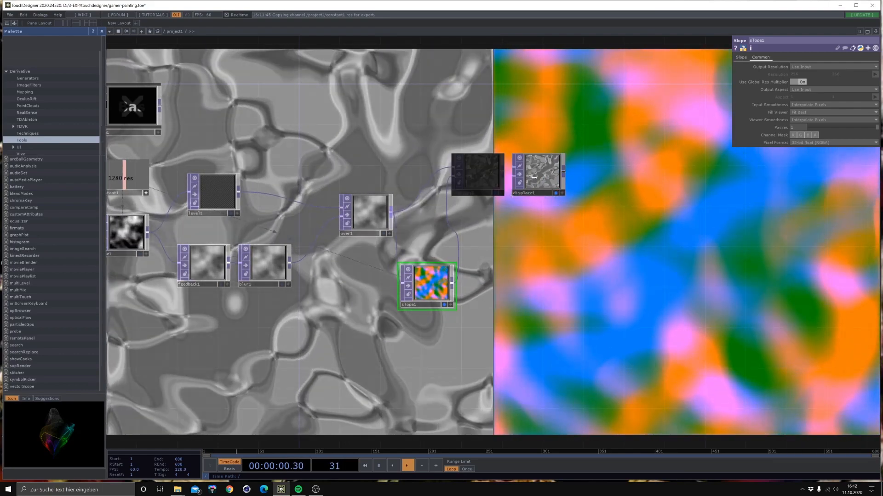
drag(452, 284, 512, 175)
right_click(499, 184)
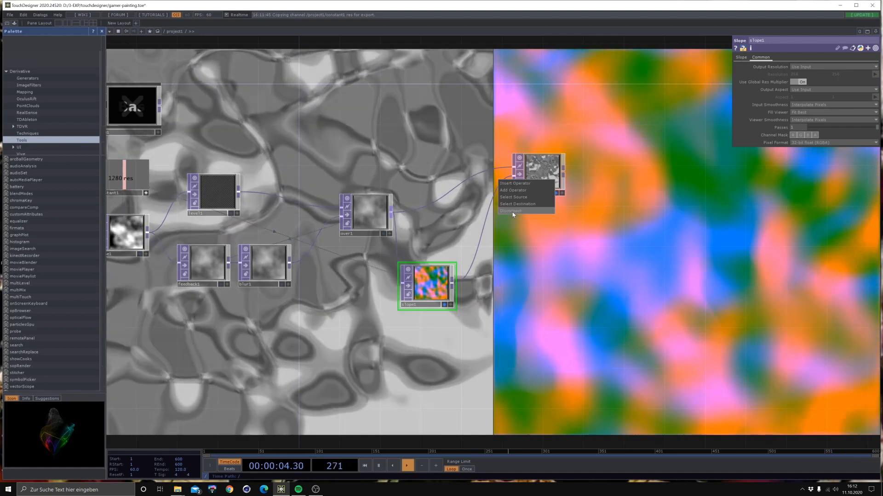
click(511, 211)
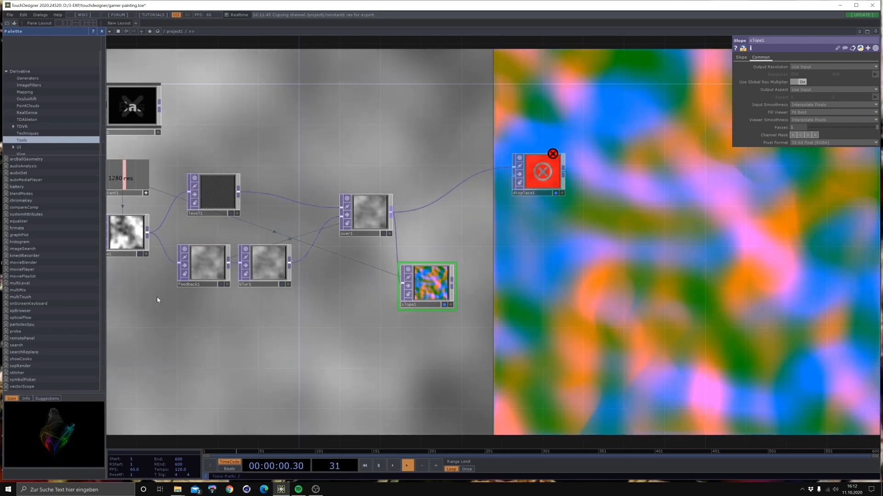
Duplicate the Noise TOP beside the Slope TOP and connect the Slope's output to the copy's second input.
drag(158, 299, 508, 263)
click(127, 245)
key(ctrl+c)
key(ctrl+v)
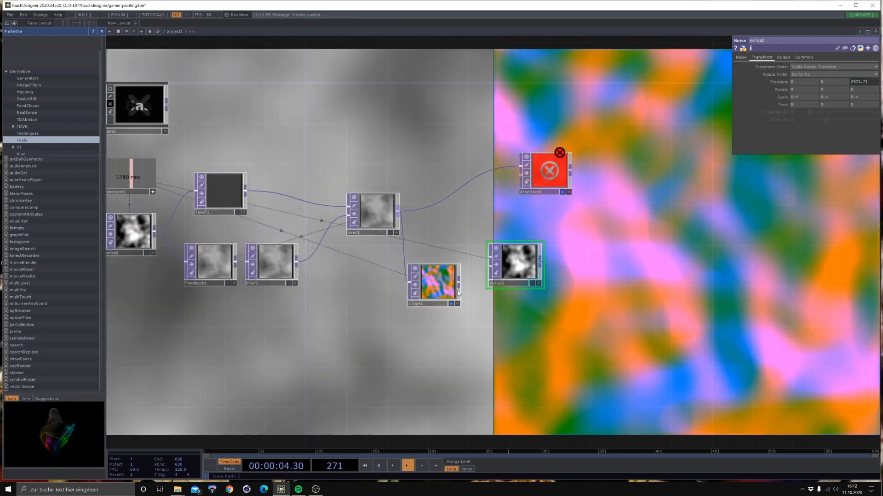
drag(460, 284, 491, 265)
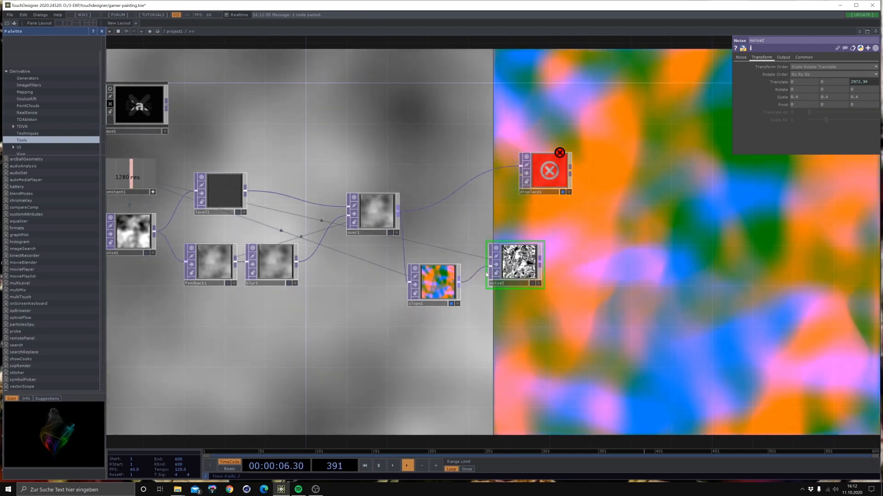
scroll(560, 263, up, 4)
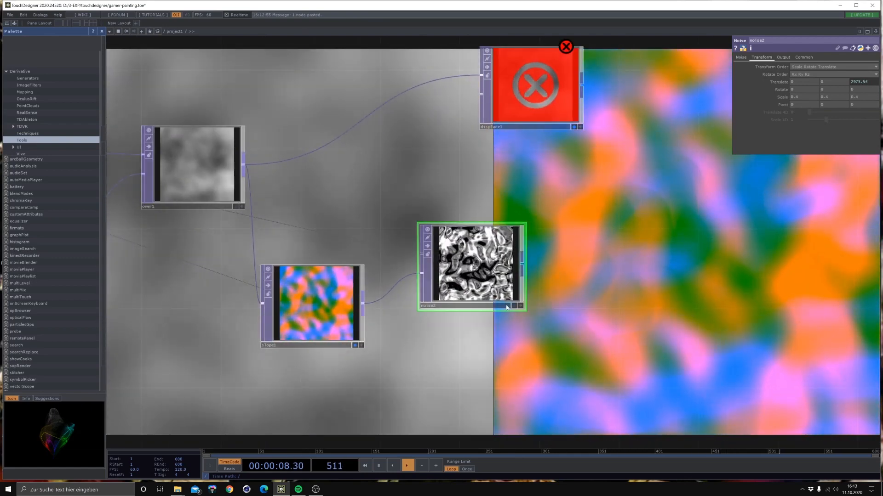
Wire the Slope TOP into the second Noise TOP's first input as well, and connect that Noise to the Displace TOP's second input.
click(514, 306)
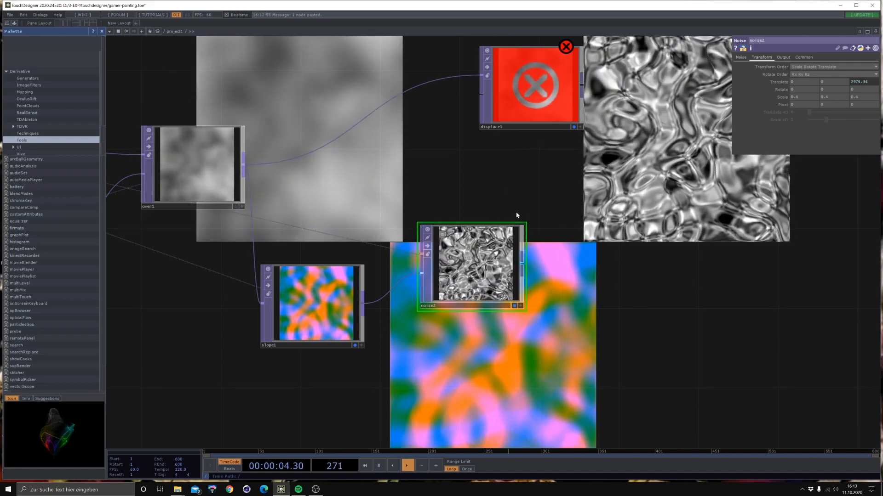
drag(483, 192, 448, 249)
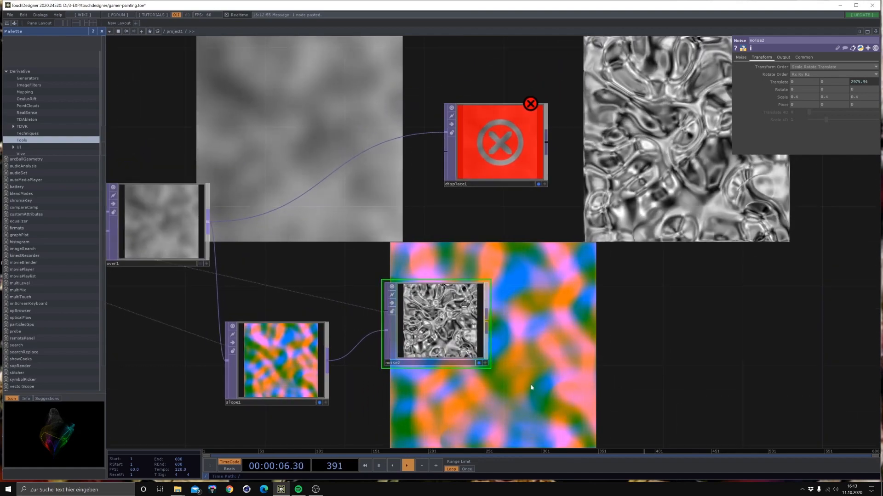
drag(414, 342, 422, 380)
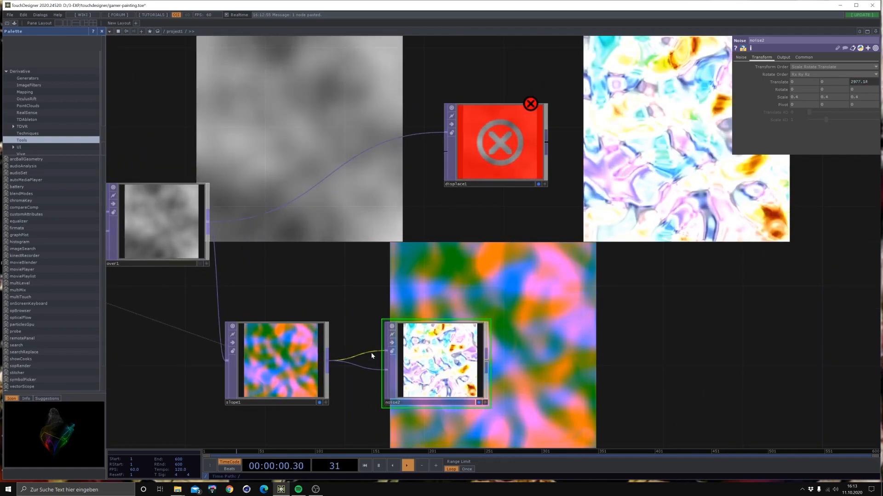
click(444, 180)
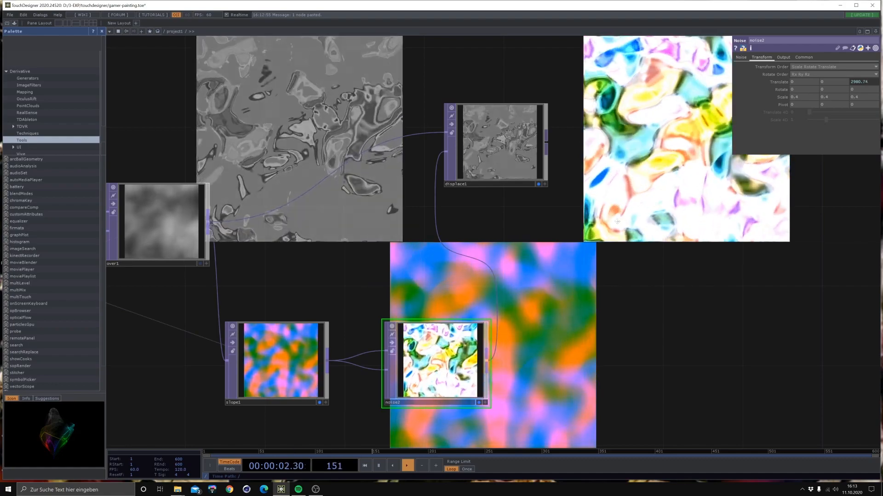
Duplicate the second Noise TOP, place the copy beyond the Displace TOP, and leave only the Displace output wired to its second input.
drag(617, 221, 509, 241)
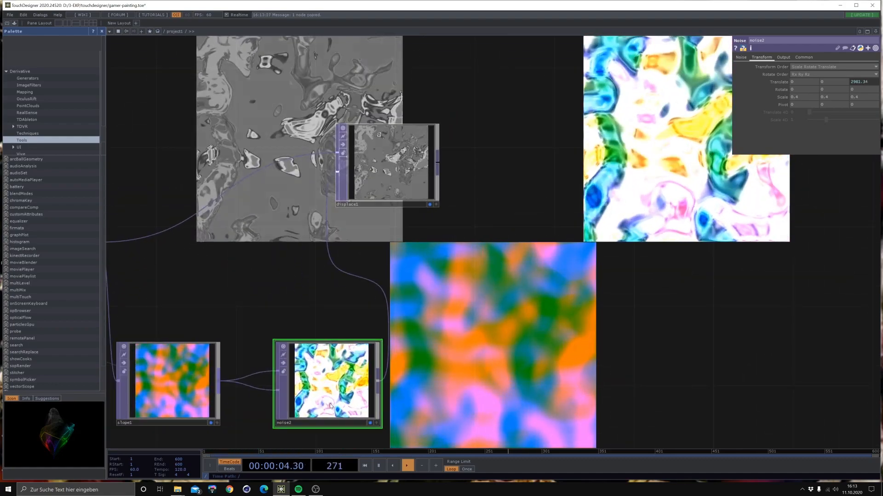
key(ctrl+v)
scroll(404, 331, down, 4)
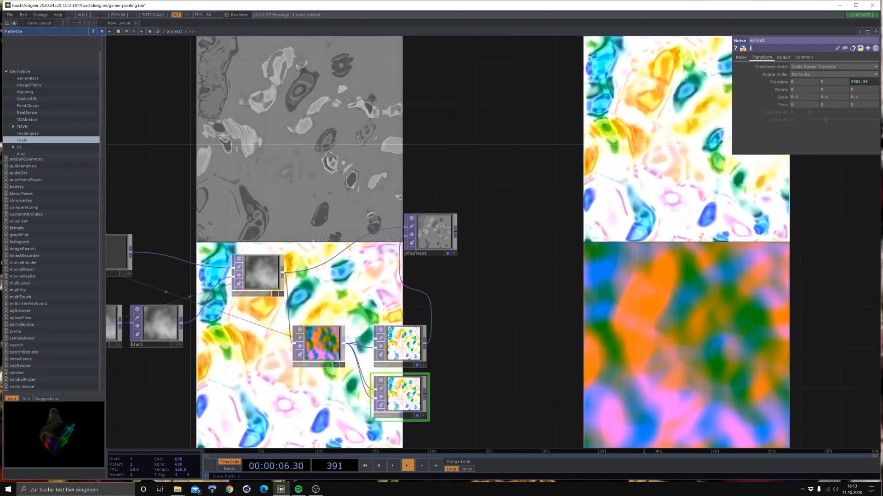
drag(376, 372, 527, 272)
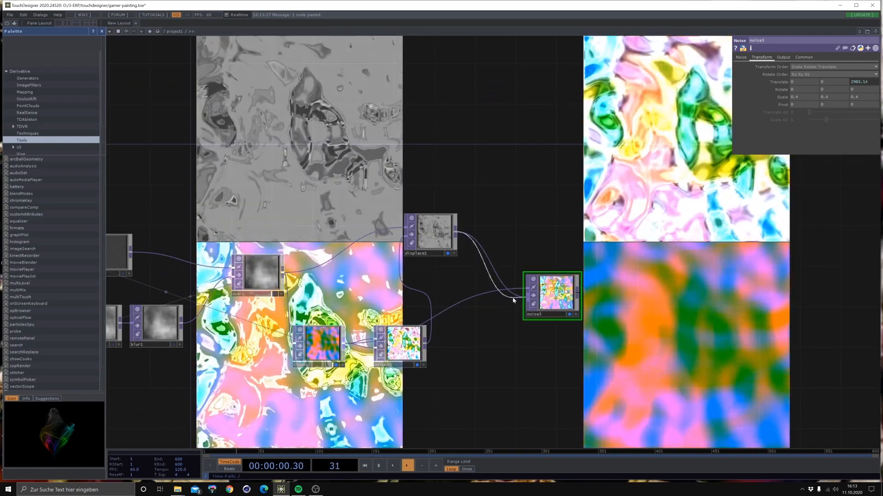
right_click(490, 294)
click(508, 311)
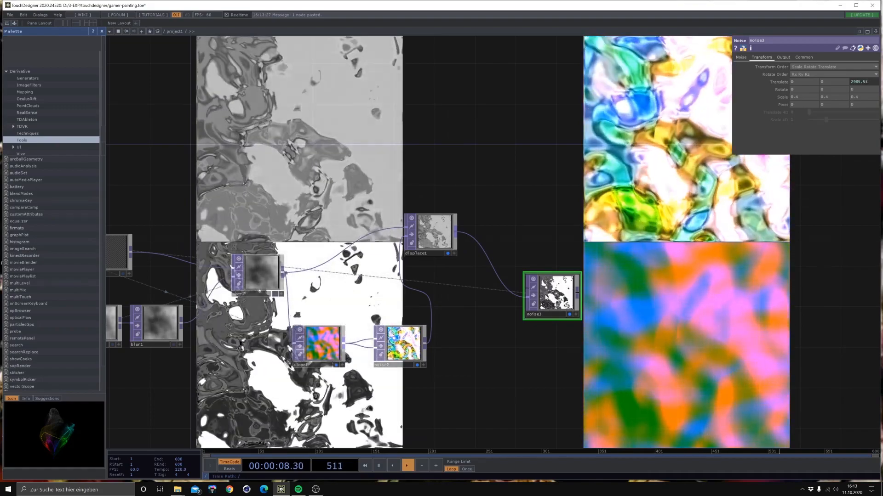
Turn off the background display of the second Noise and Displace TOPs and reset the third Noise TOP's translate to default.
click(417, 365)
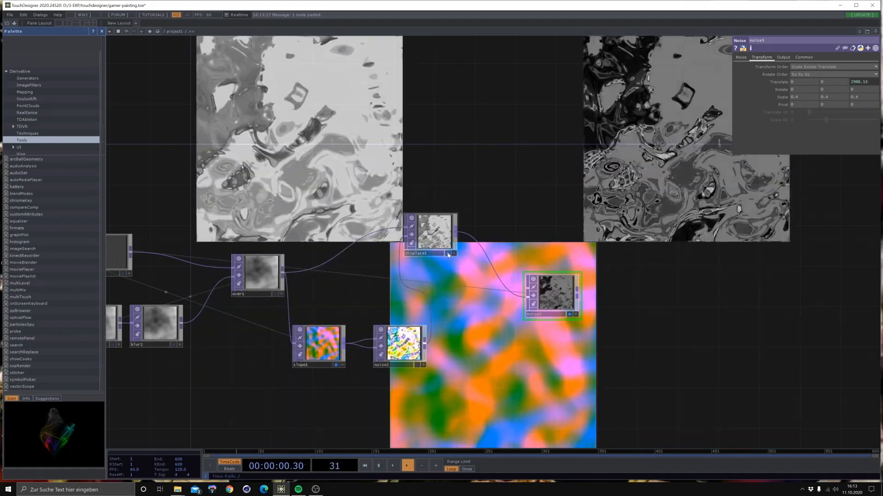
click(448, 254)
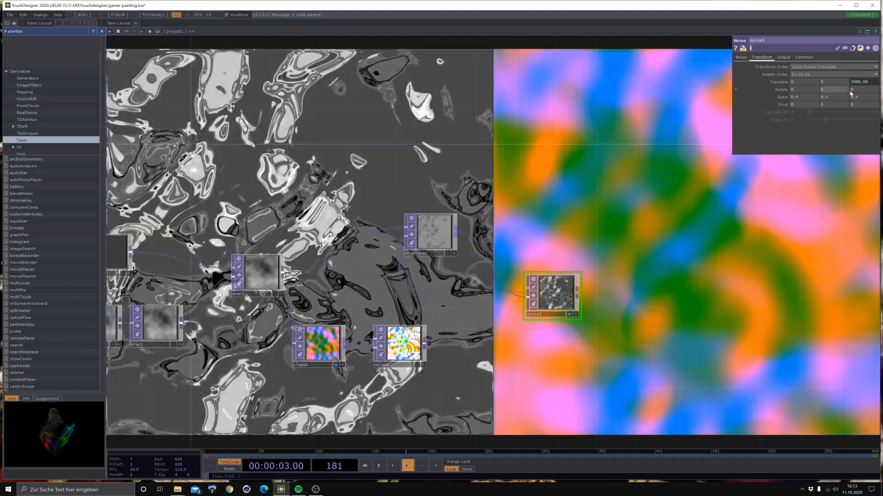
right_click(872, 84)
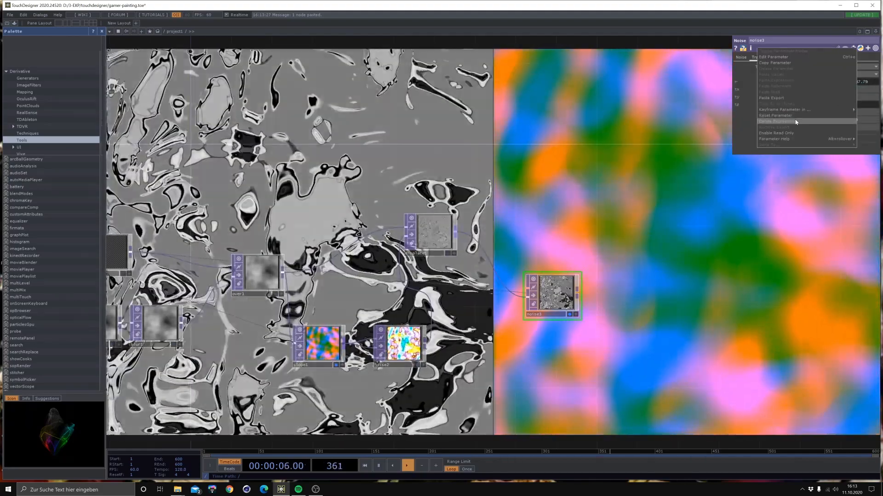
click(775, 116)
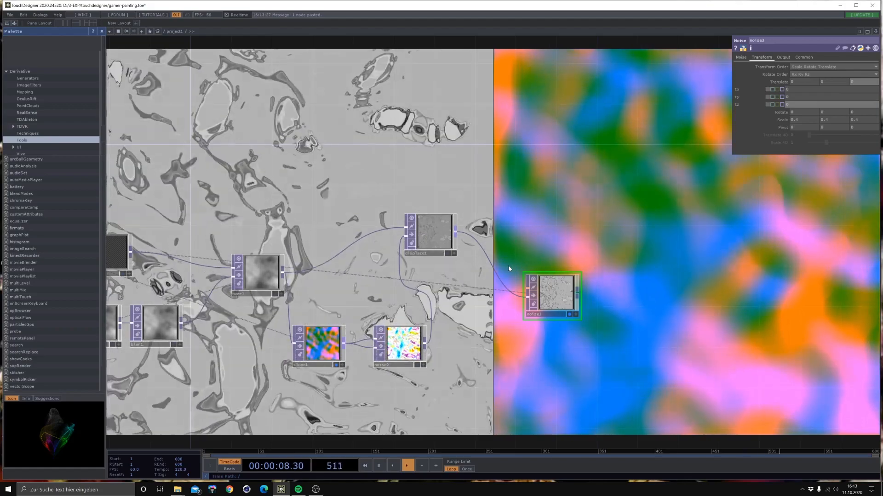
Set both displace weight values of the Displace TOP to 0.4.
click(426, 233)
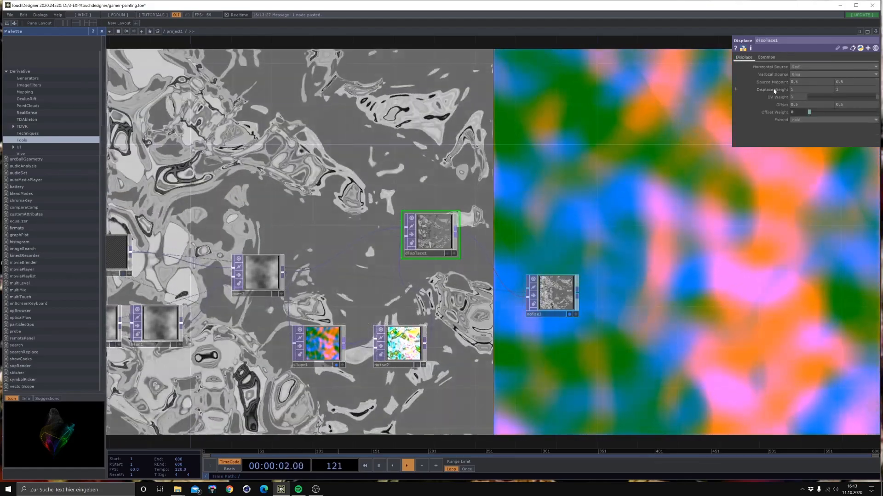
click(771, 90)
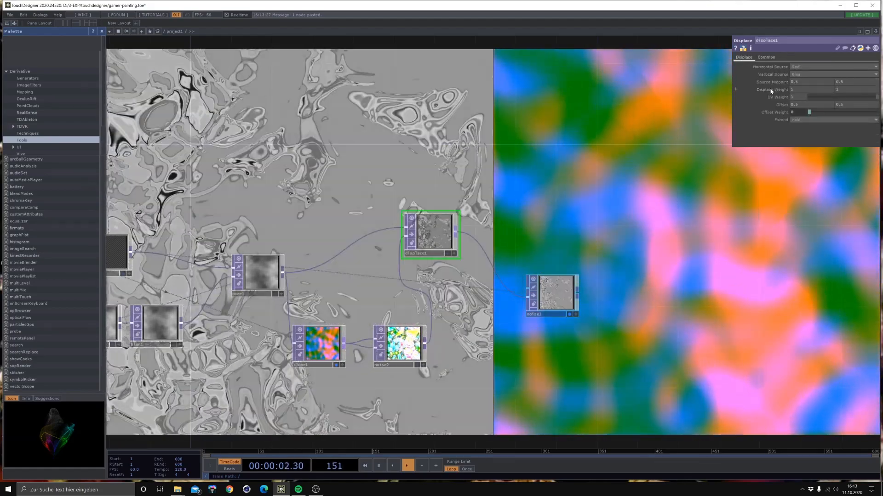
middle_drag(770, 90, 767, 78)
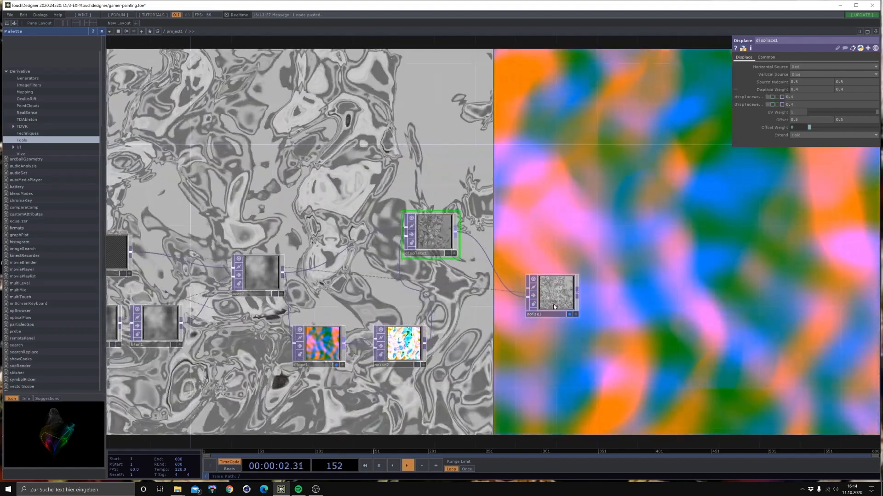
Set the third Noise TOP's period to about 0.8 and harmonics to 3, and turn off Monochrome.
click(564, 293)
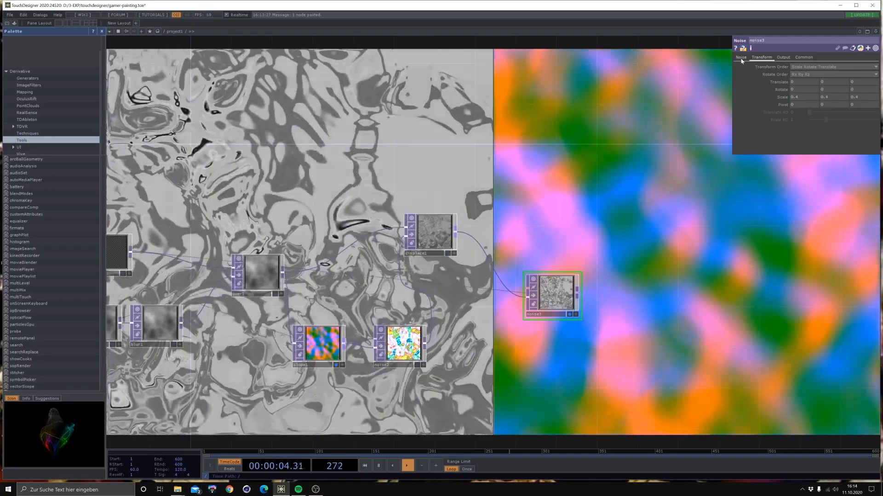
click(741, 58)
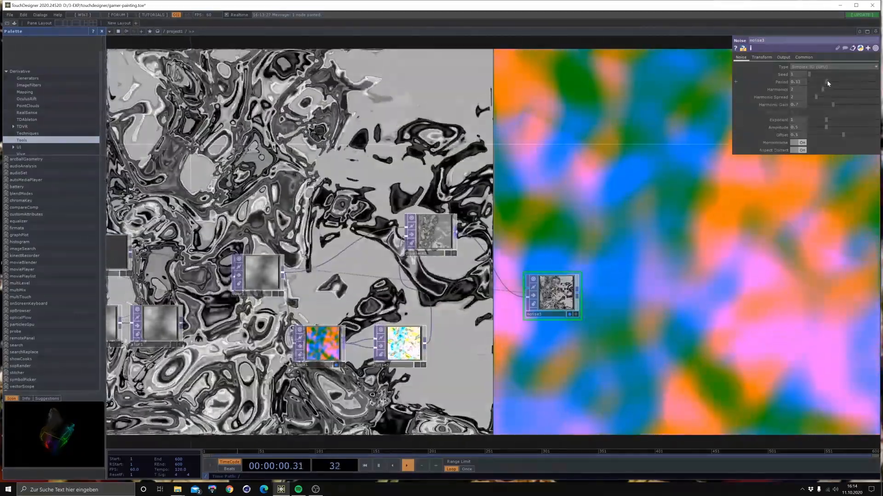
drag(826, 82, 830, 82)
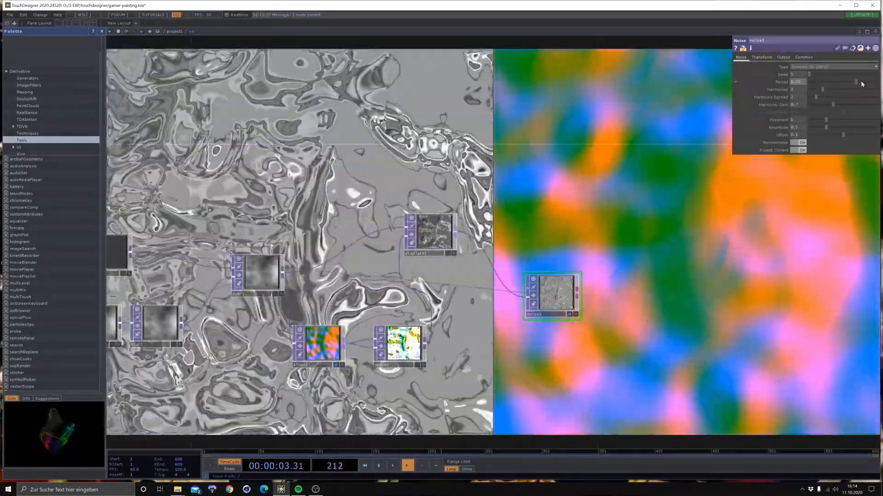
drag(862, 82, 836, 94)
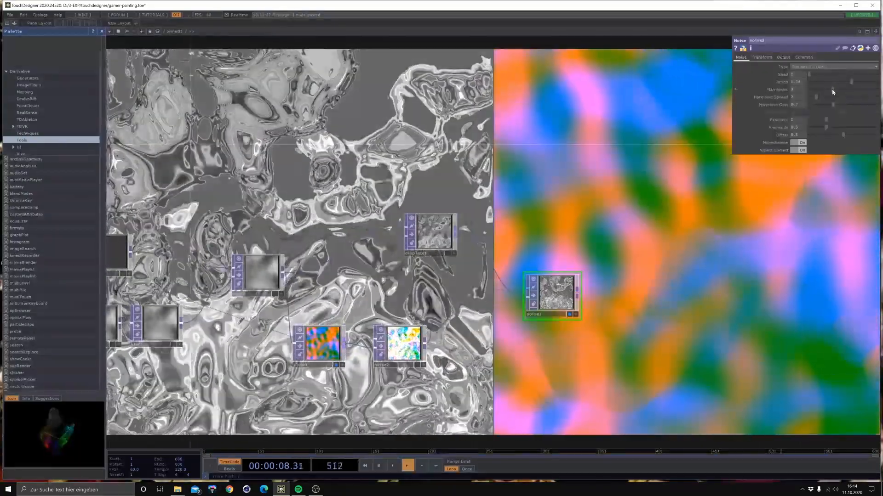
mouse_move(851, 82)
mouse_down()
mouse_move(843, 81)
mouse_move(874, 82)
mouse_move(836, 82)
mouse_up()
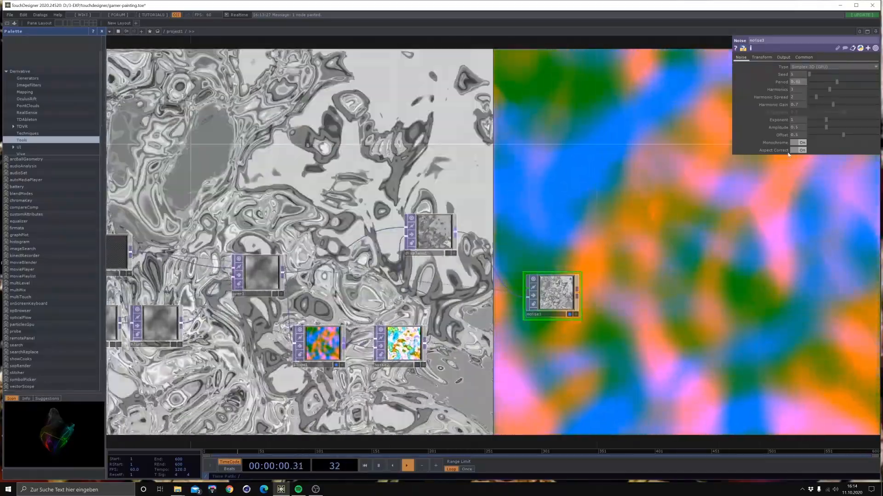
click(796, 143)
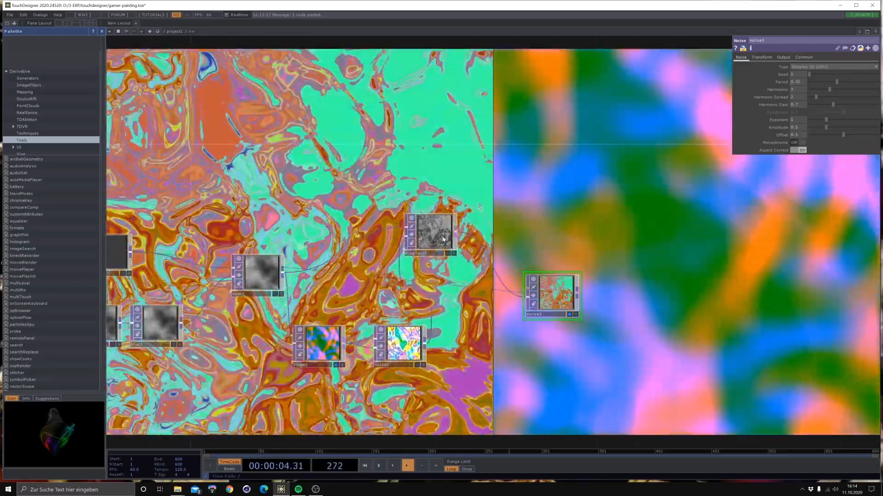
drag(829, 125, 835, 127)
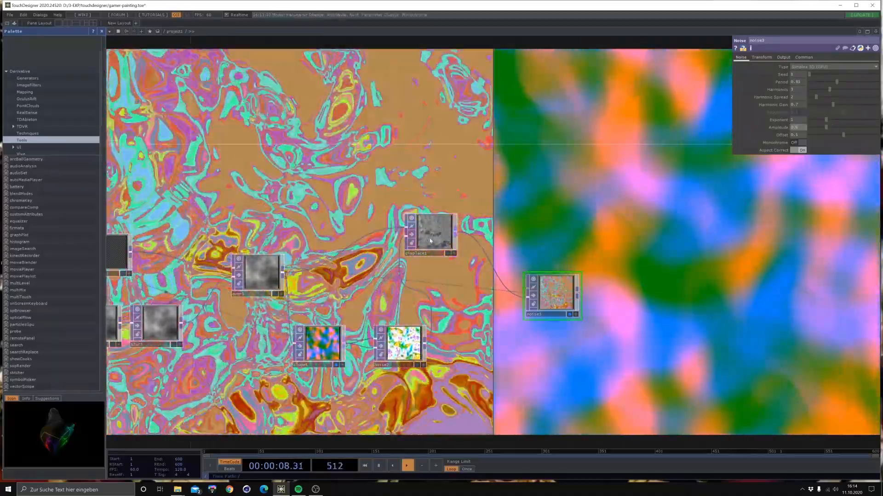
Move the Slope TOP farther from the second Noise TOP and disconnect the wire into that Noise's first input.
click(435, 243)
drag(322, 344, 263, 353)
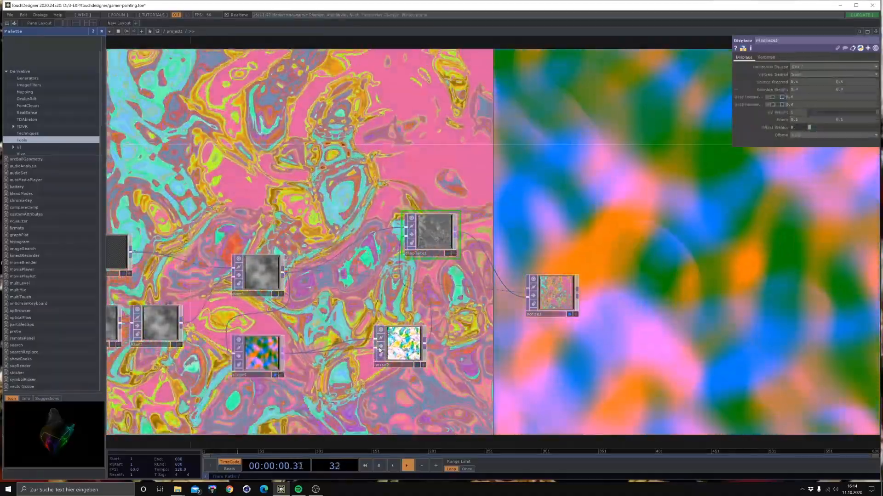
drag(338, 383, 424, 317)
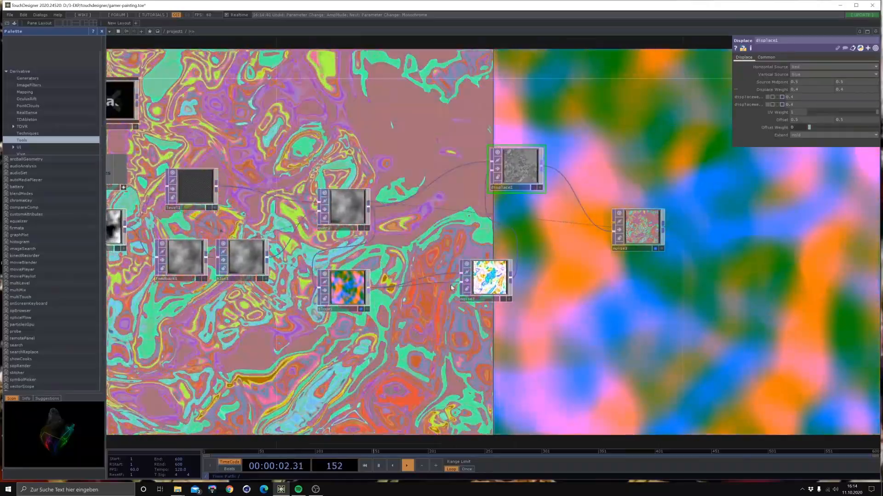
right_click(432, 276)
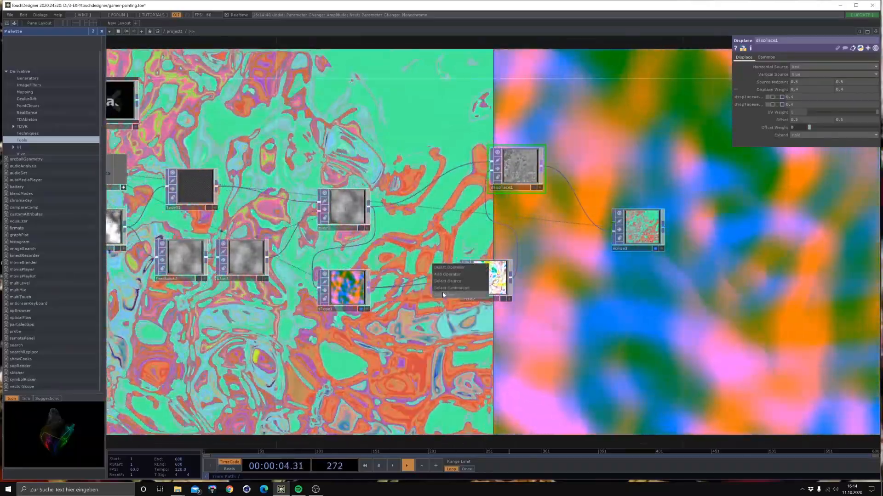
click(440, 289)
right_click(440, 289)
click(437, 286)
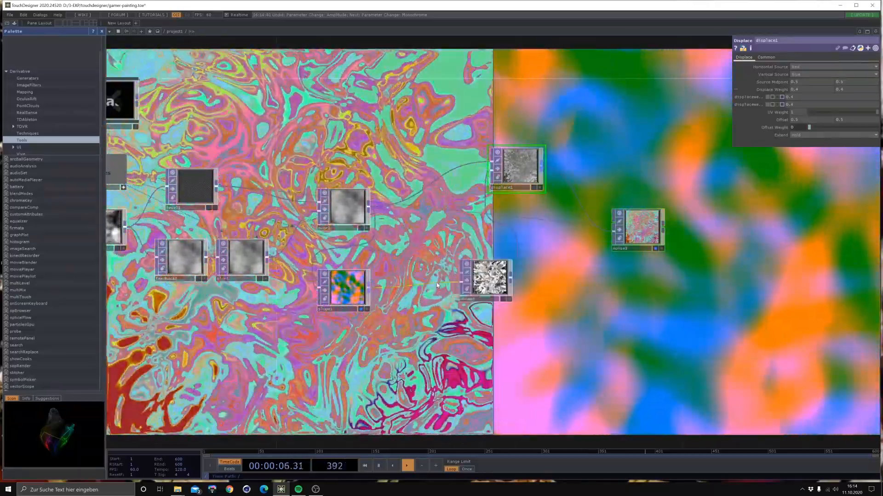
right_click(437, 284)
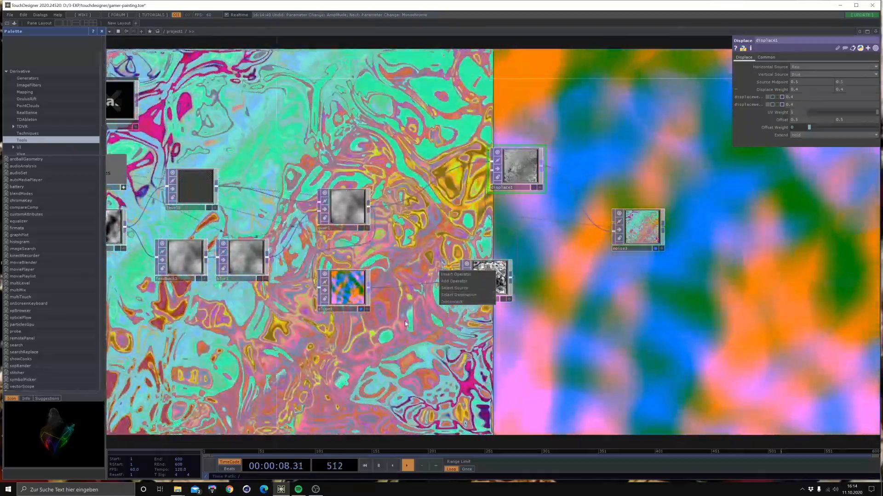
click(467, 257)
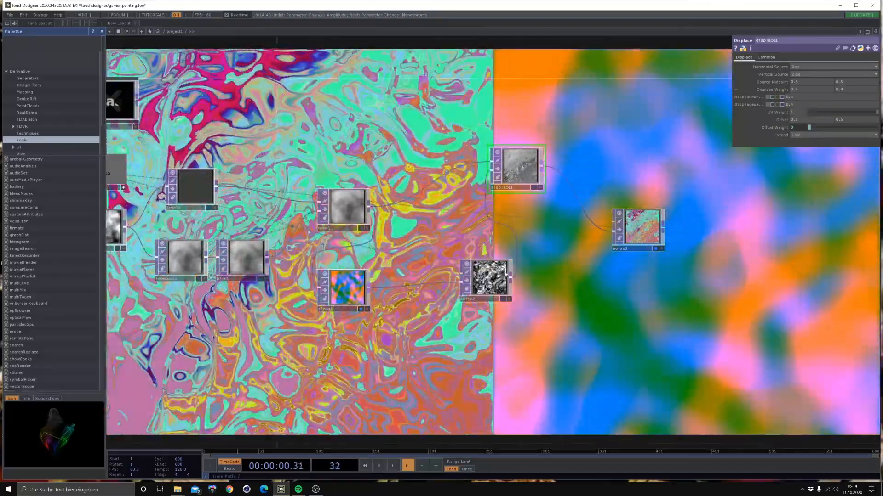
Try a period of 0.45 and a different offset on the third Noise TOP.
click(641, 228)
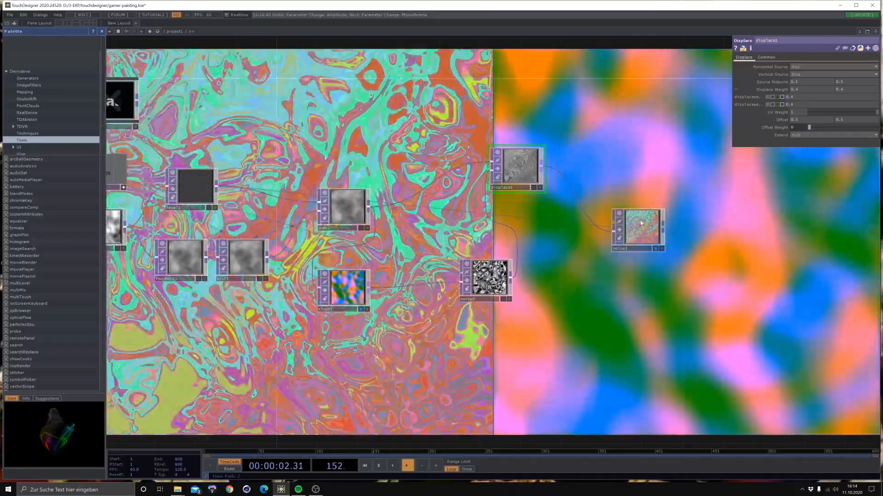
drag(816, 83, 826, 84)
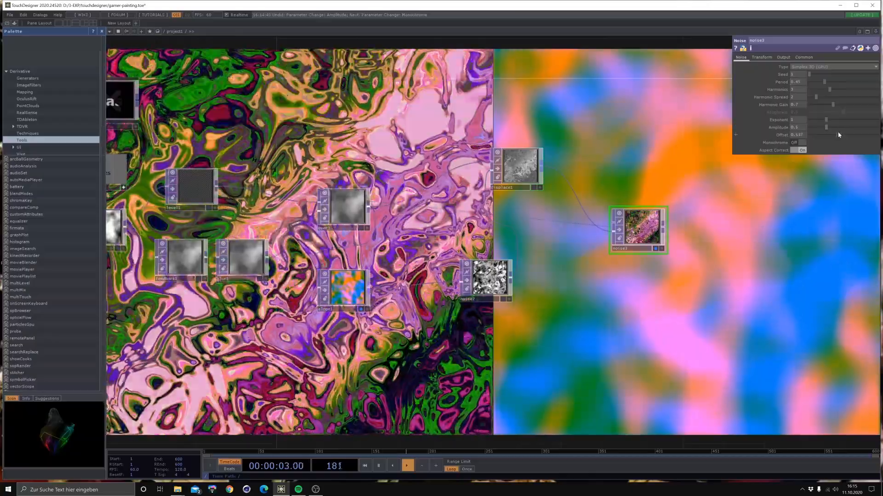
drag(838, 132, 827, 135)
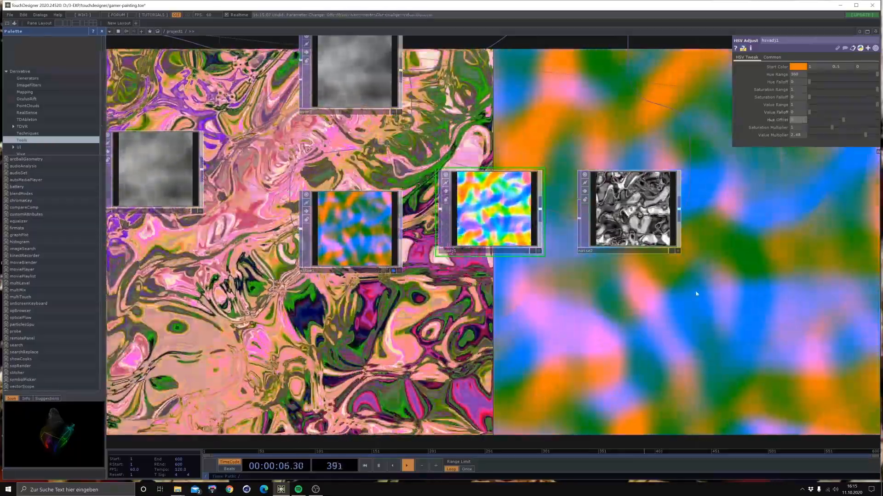
Adjust the displace weight of the Displace TOP.
drag(540, 121, 365, 233)
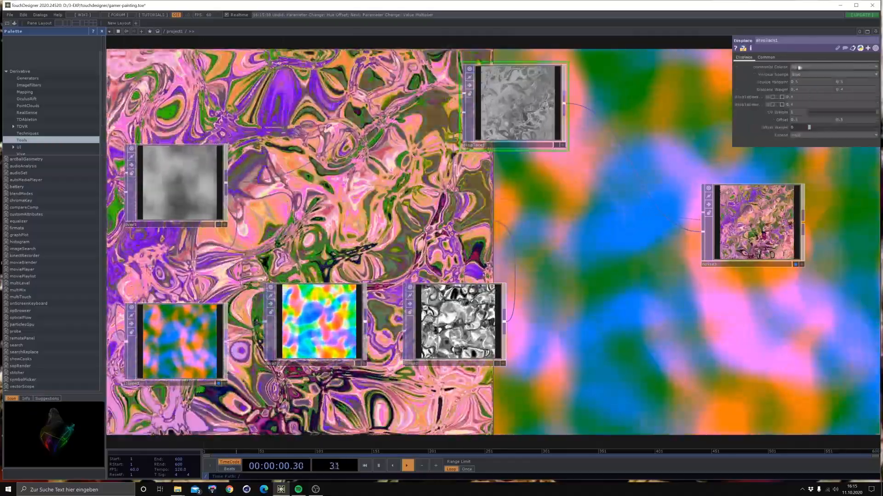
middle_drag(768, 89, 770, 79)
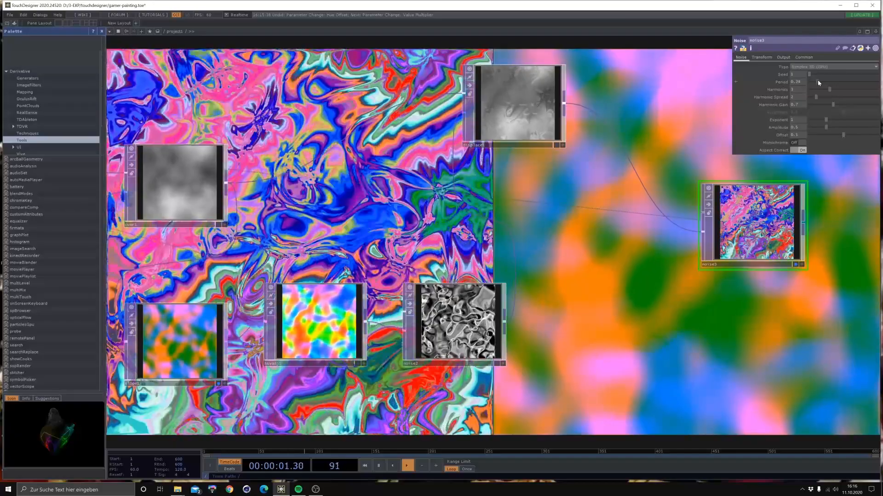
Set the third Noise TOP's period to 0.95, its harmonics to 6 and its harmonic spread to 1.9.
drag(818, 80, 867, 80)
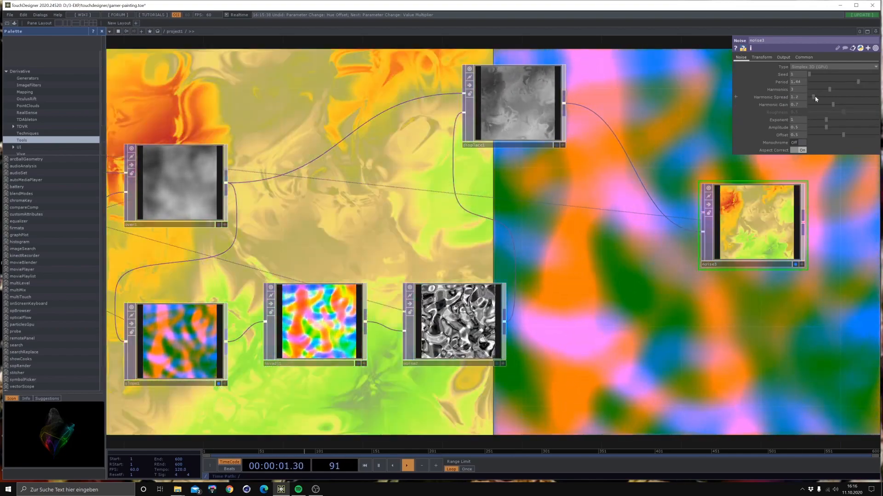
drag(815, 97, 842, 83)
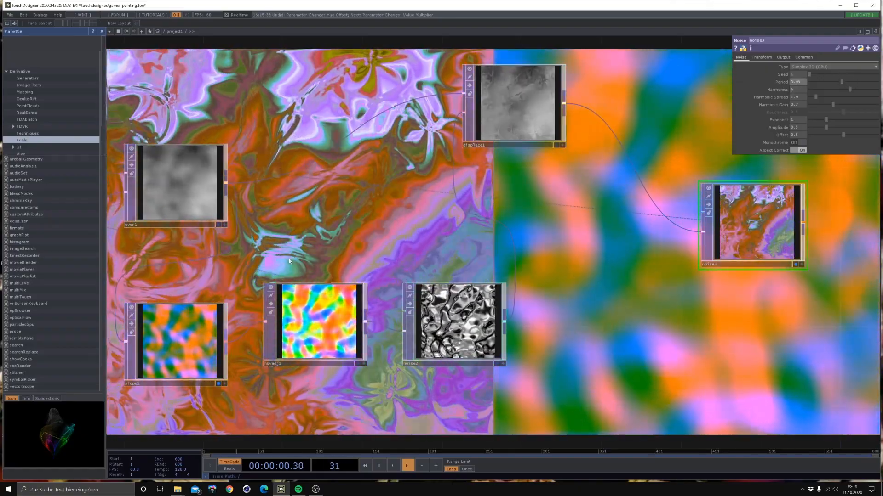
Make the third Noise TOP monochrome and stop displaying the Slope TOP in the network background.
click(802, 142)
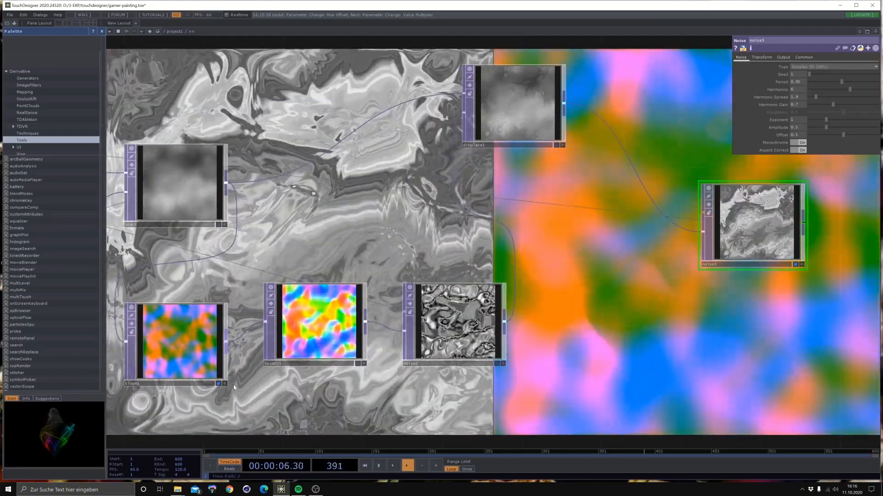
click(218, 383)
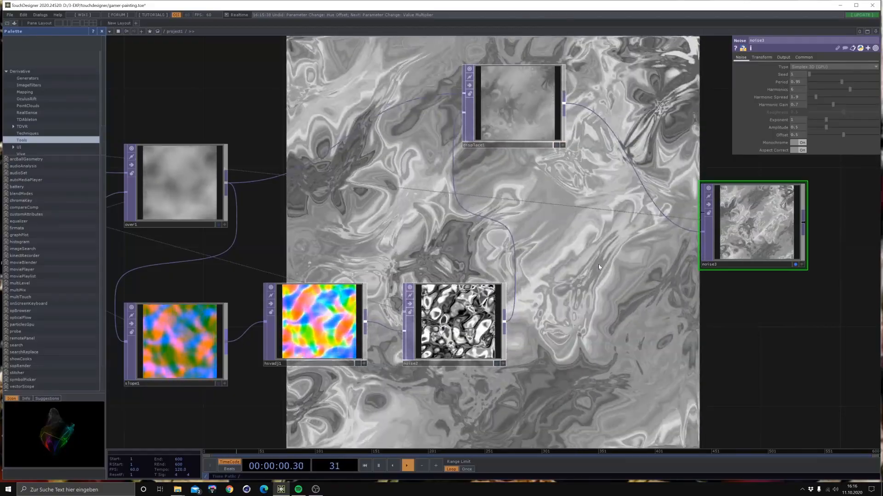
Insert a Transform TOP on the wire between the Blur and Over TOPs, spacing the Feedback, Blur and Transform TOPs in a row.
scroll(607, 266, down, 3)
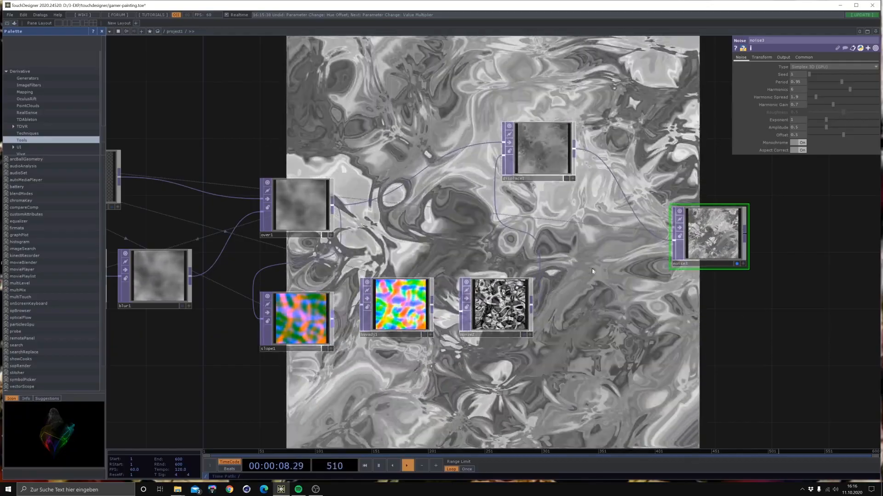
drag(218, 386, 469, 360)
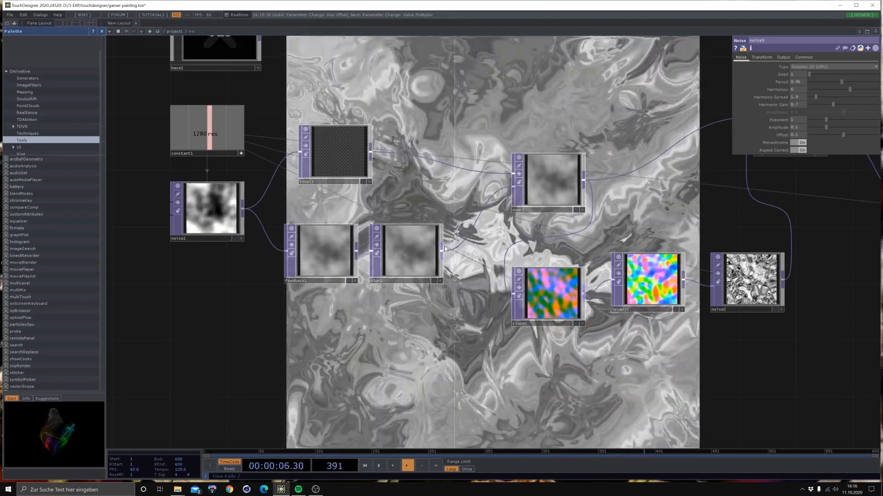
right_click(464, 236)
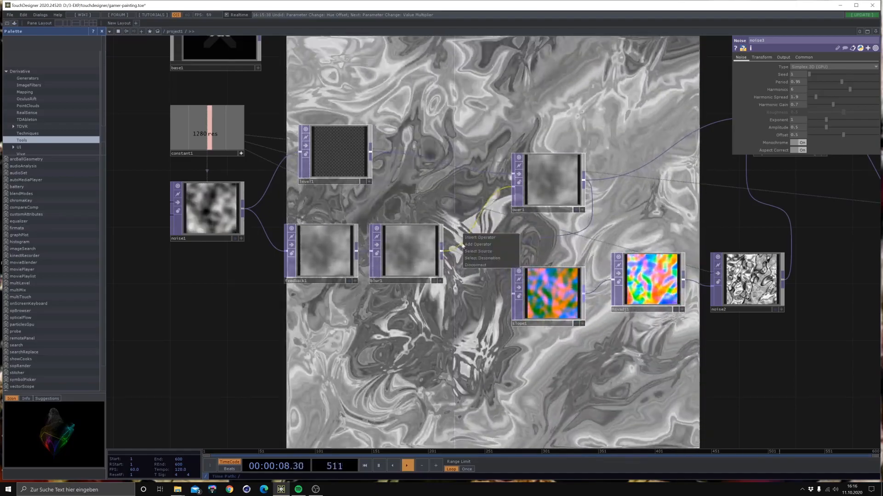
click(469, 237)
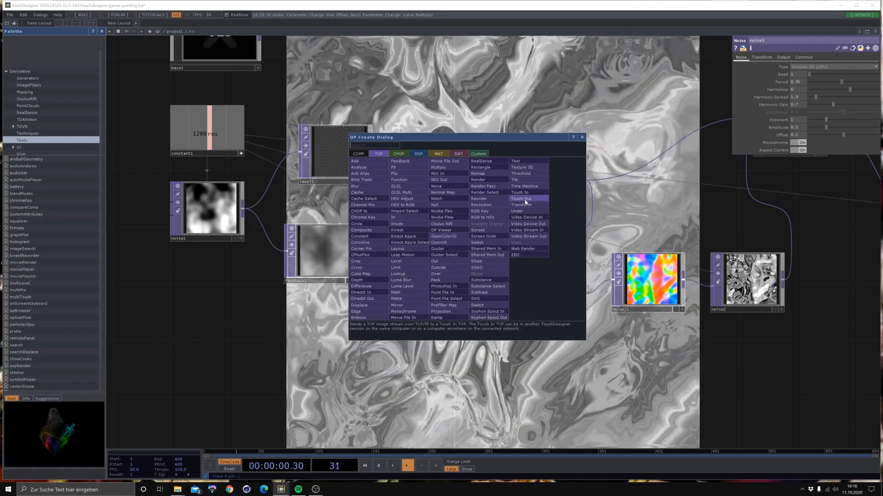
click(522, 201)
click(482, 252)
right_drag(252, 296, 401, 258)
drag(400, 258, 371, 258)
drag(478, 258, 464, 258)
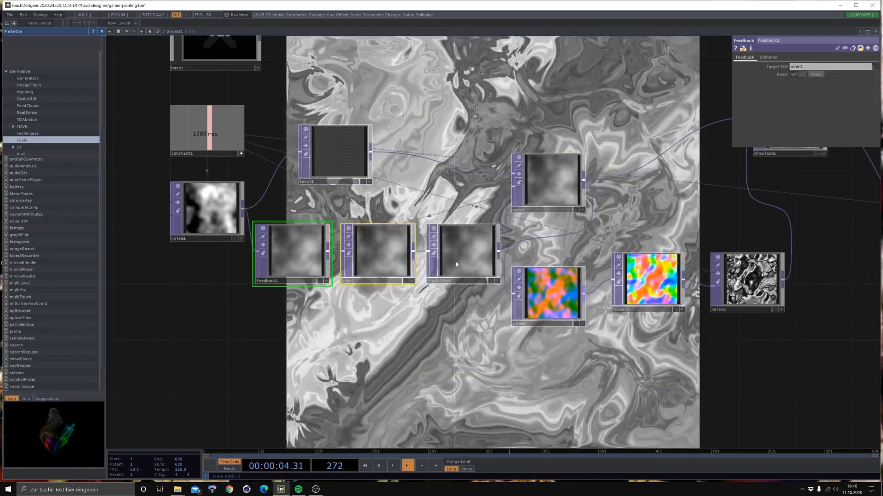
Move the Slope, HSV Adjust and second Noise TOPs together, plus the Over TOP, farther away from the Transform TOP.
right_drag(773, 373, 535, 288)
drag(538, 289, 665, 290)
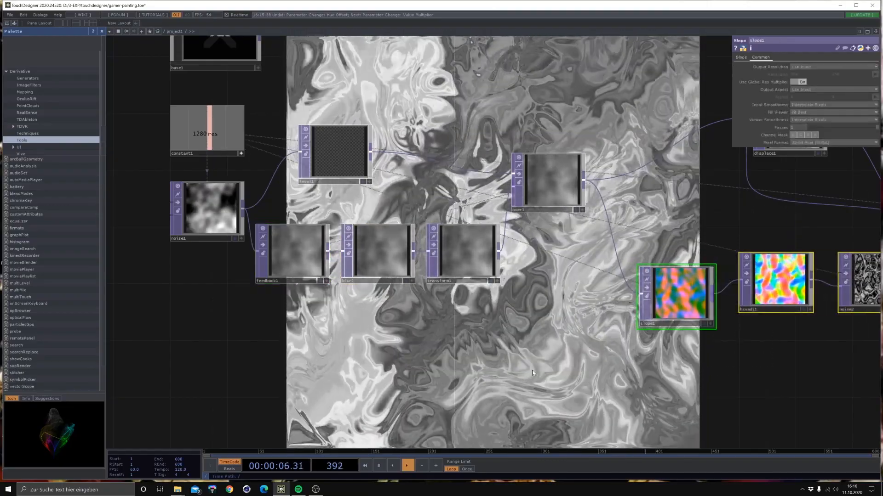
drag(517, 211, 573, 210)
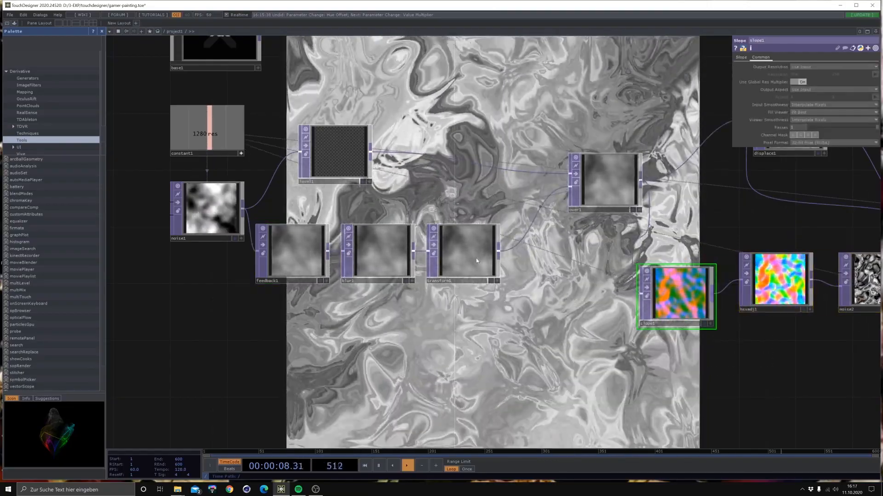
Set the Transform TOP's scale to 0.995 on both axes and its rotation to 0.5.
click(465, 258)
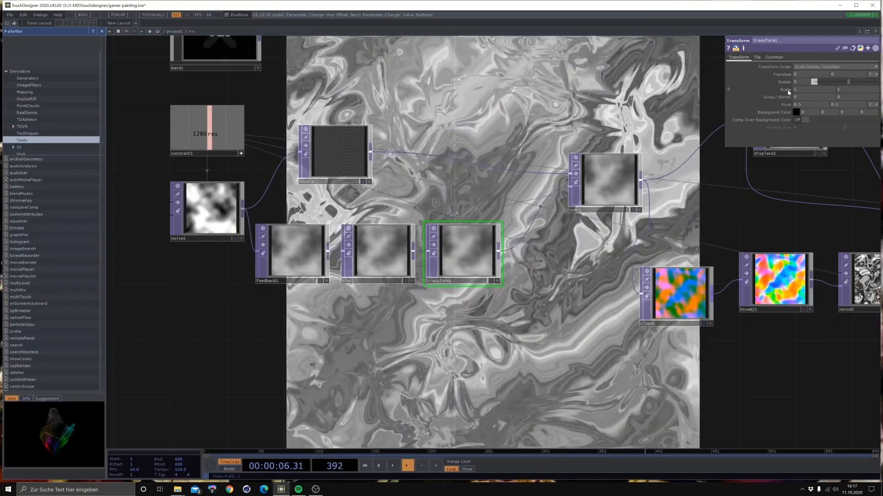
mouse_move(788, 90)
middle_down()
mouse_move(789, 105)
mouse_move(785, 98)
middle_up()
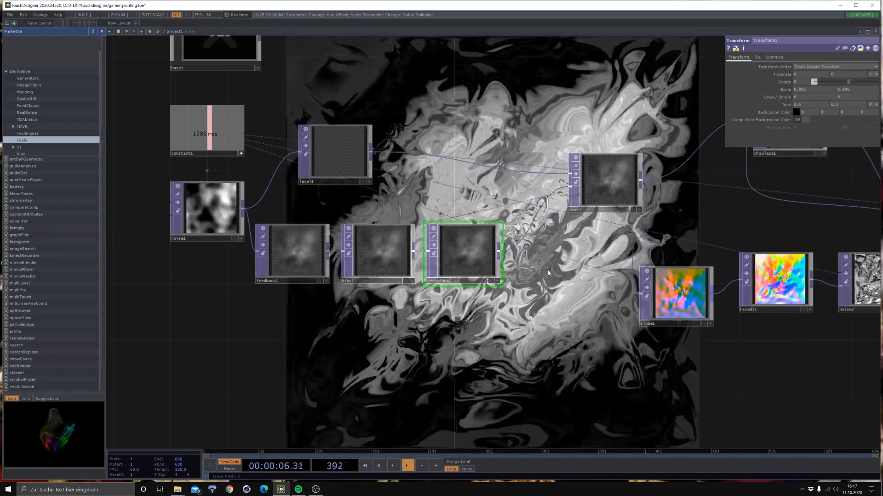
click(799, 84)
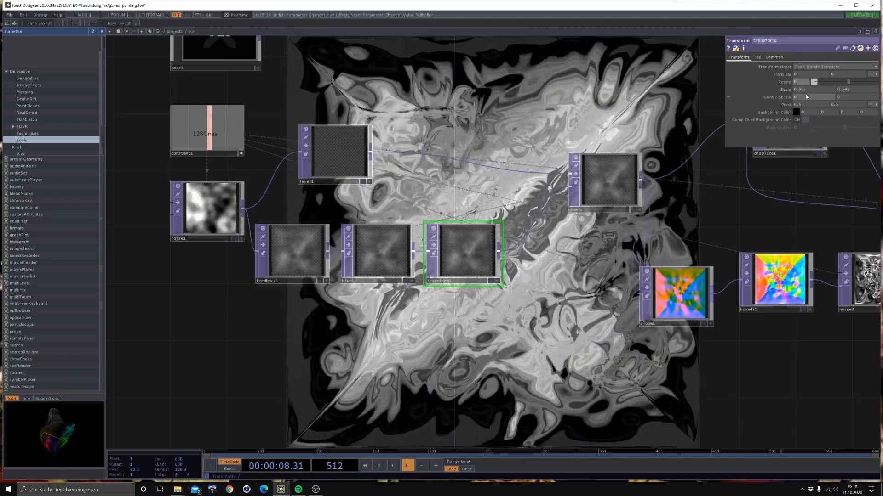
text(0.3)
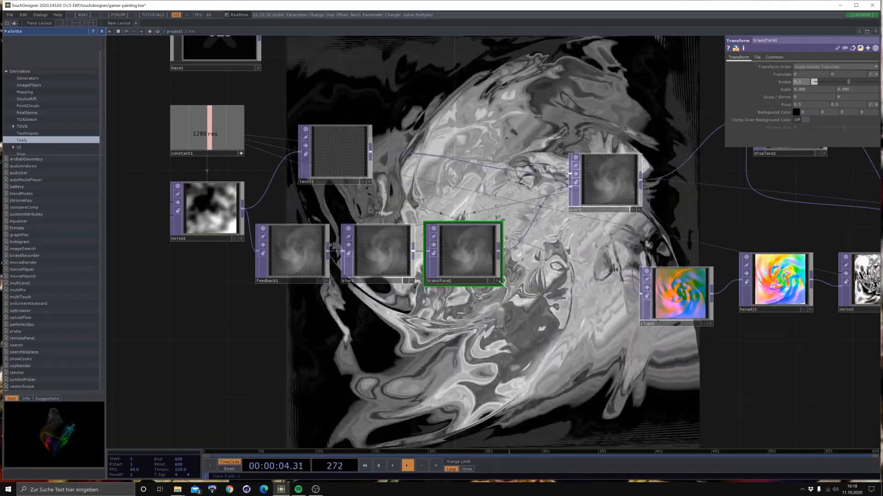
Add a Mouse In CHOP in the empty area below the feedback chain.
drag(488, 336, 500, 274)
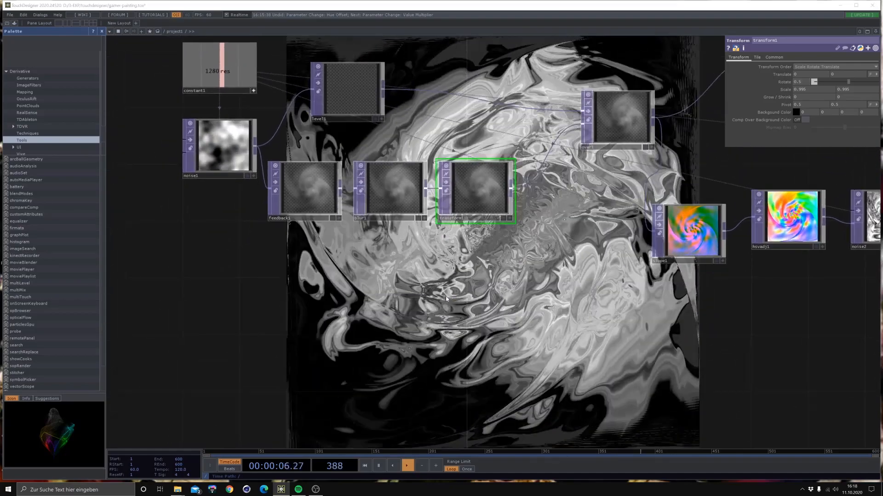
key(Tab)
click(388, 209)
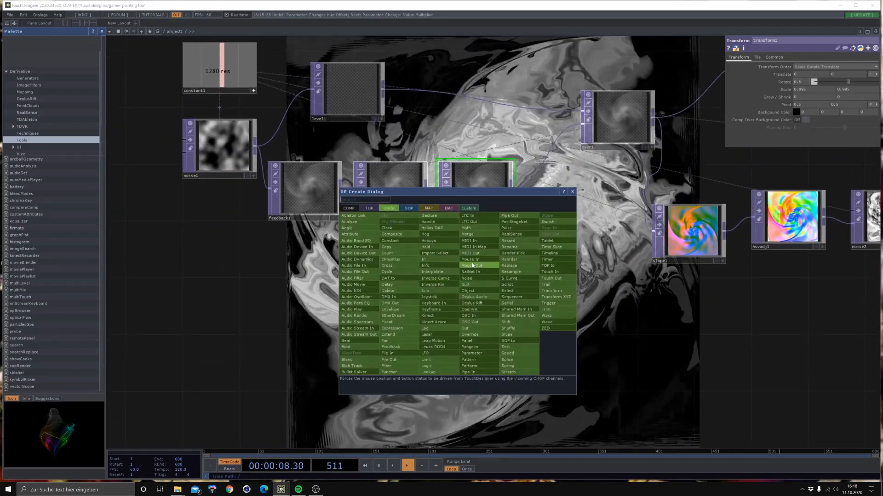
click(473, 266)
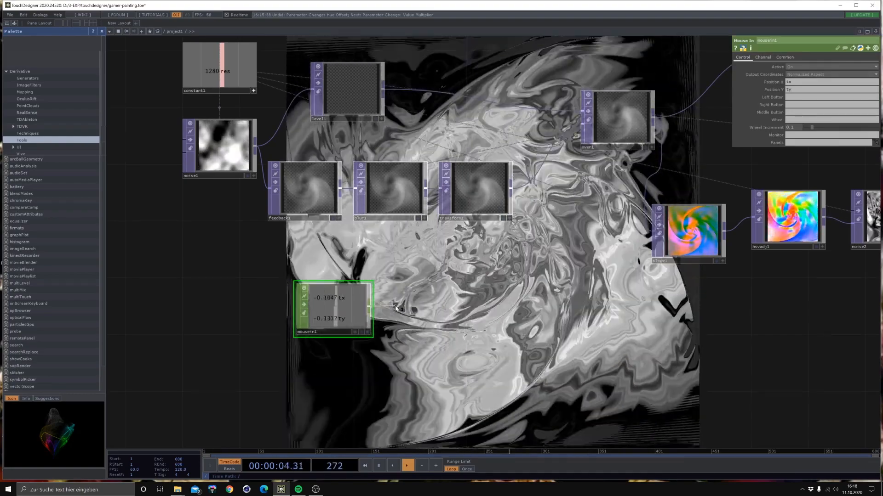
Append a Math CHOP to the Mouse In CHOP, followed by a Null CHOP.
key(Tab)
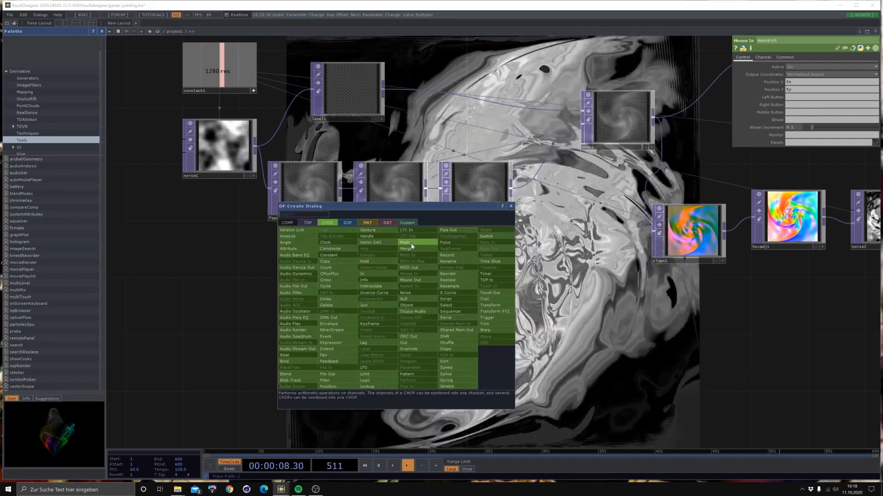
click(412, 246)
click(447, 312)
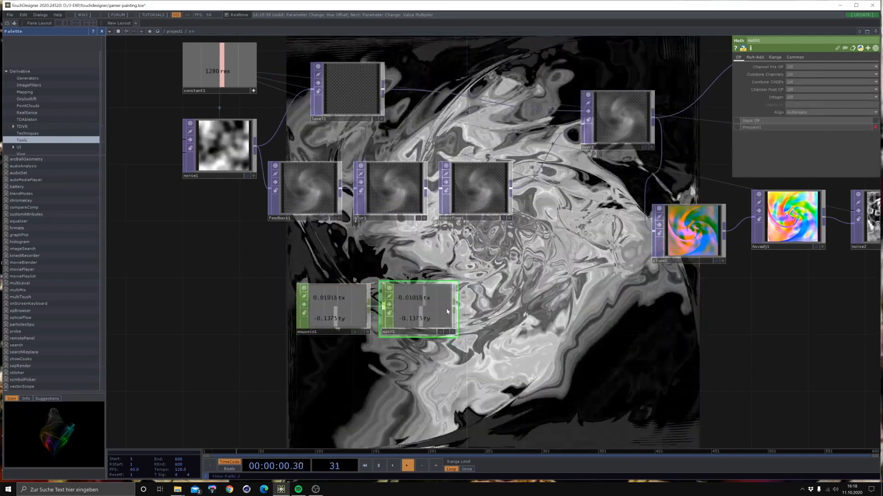
key(Tab)
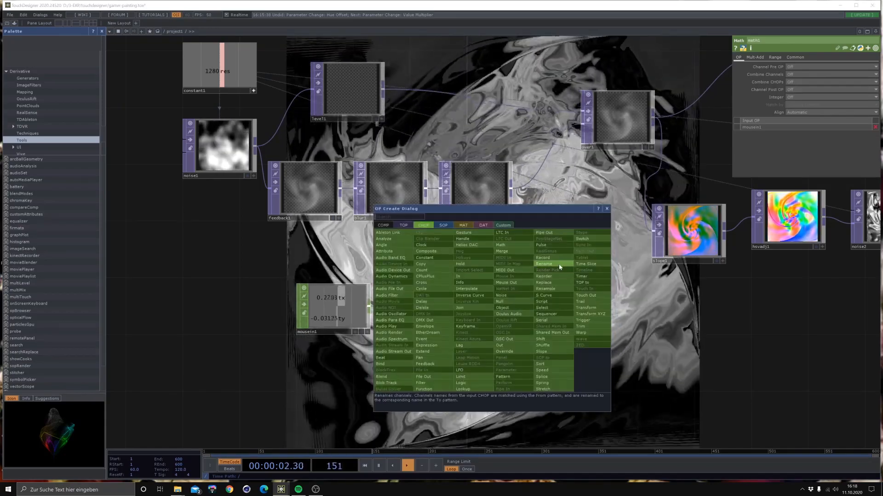
click(503, 302)
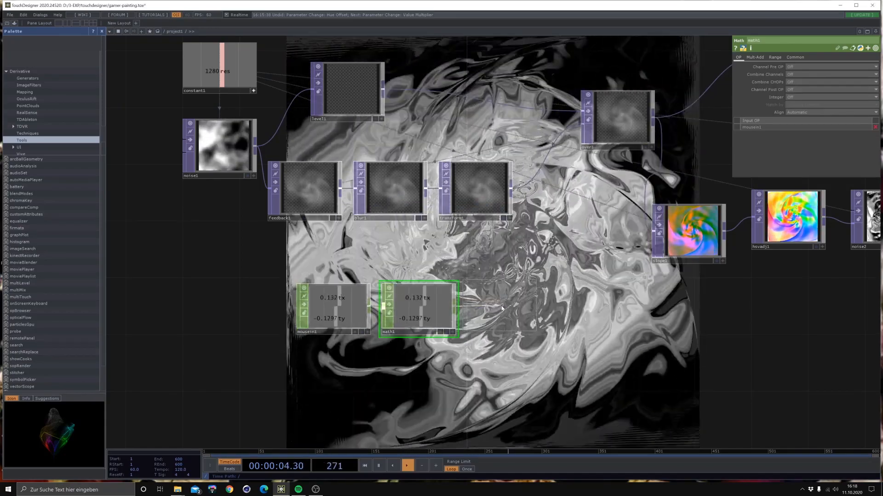
click(507, 307)
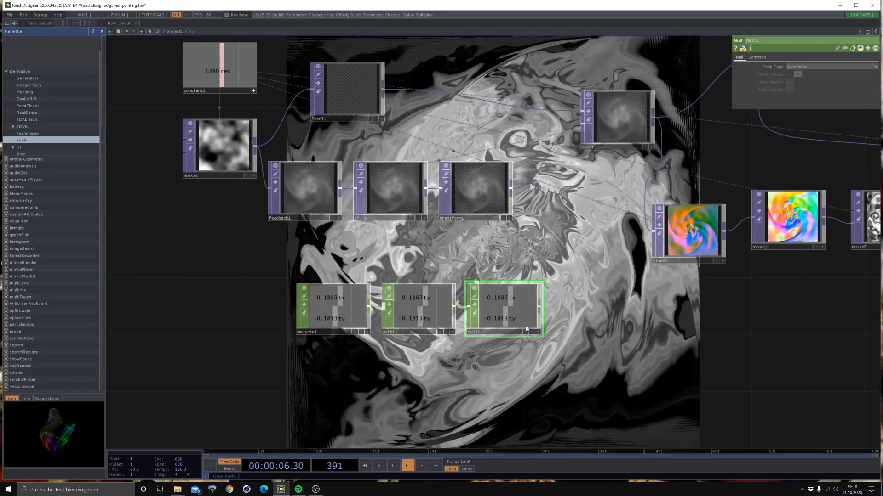
Set the Math CHOP's From Range to -1 to 1.
click(416, 305)
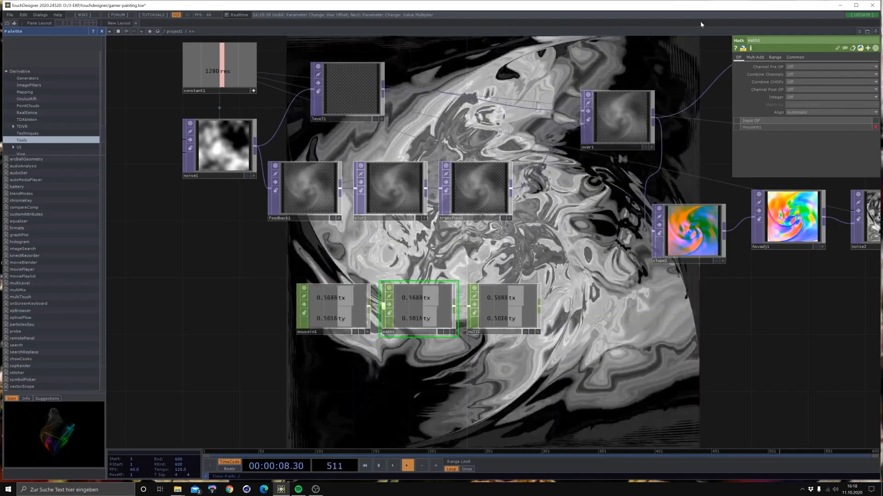
click(775, 57)
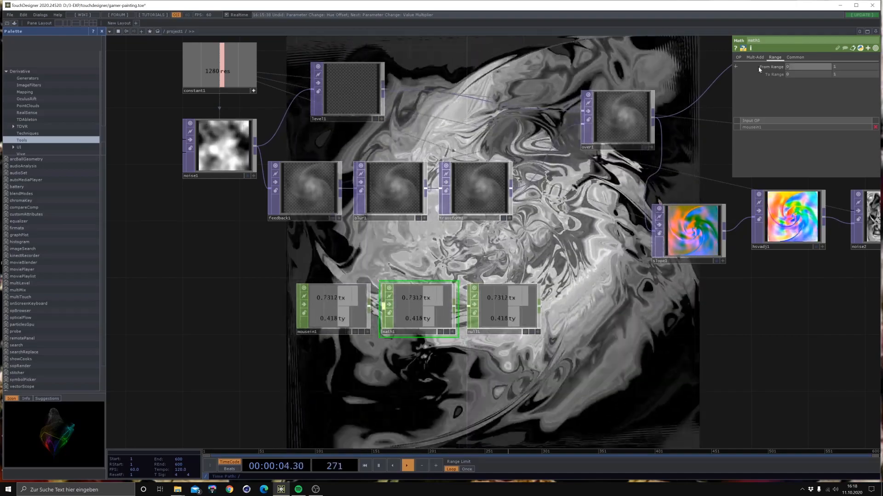
key(Return)
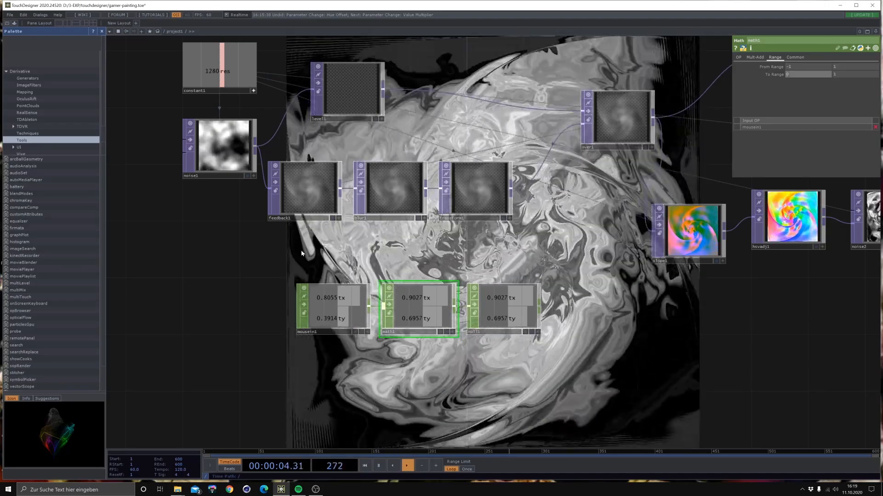
Move the three CHOPs beneath the Feedback, Blur and Transform TOPs and export the Null's tx and ty channels to the Transform's Translate.
right_drag(247, 295, 511, 348)
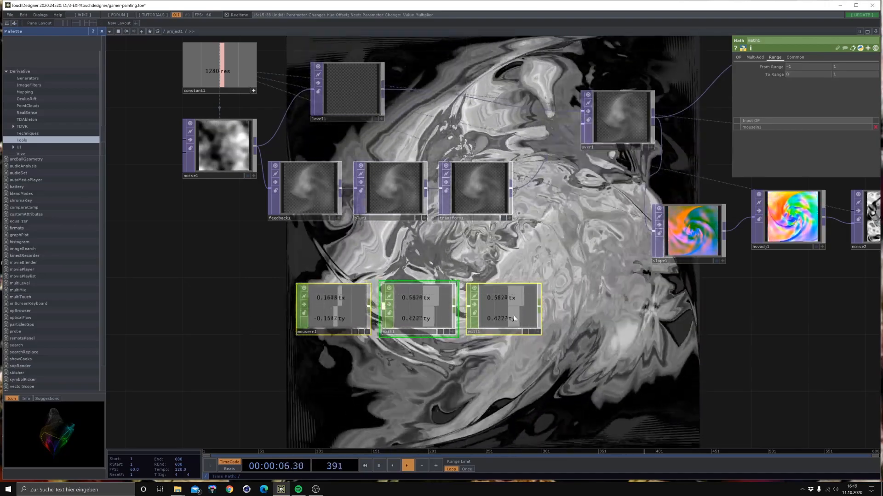
drag(483, 303, 454, 359)
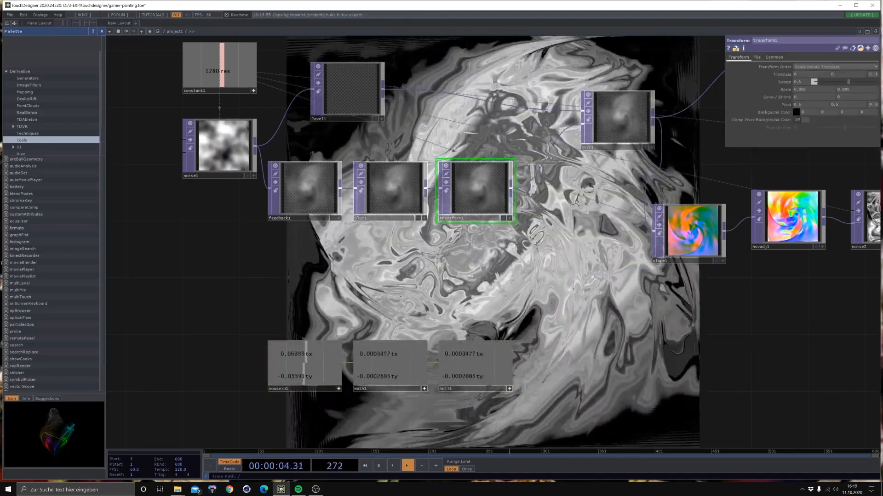
click(798, 76)
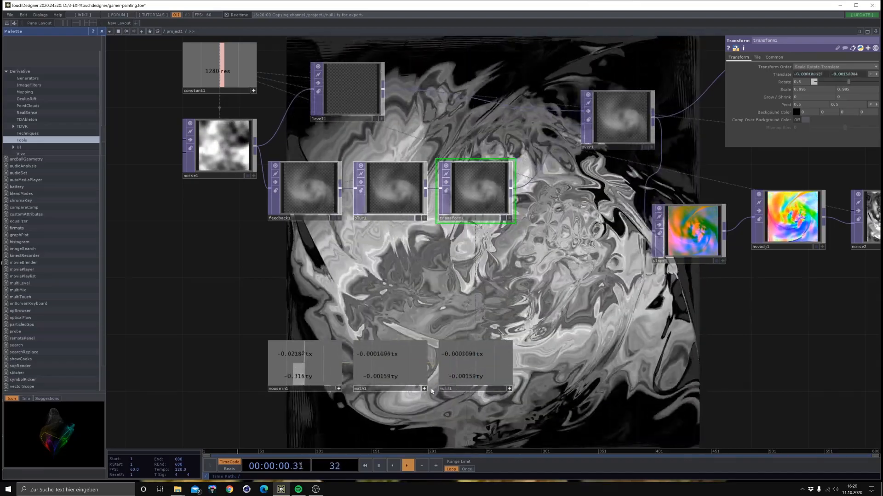
Turn off the active viewers of the Null and Math CHOPs.
click(409, 376)
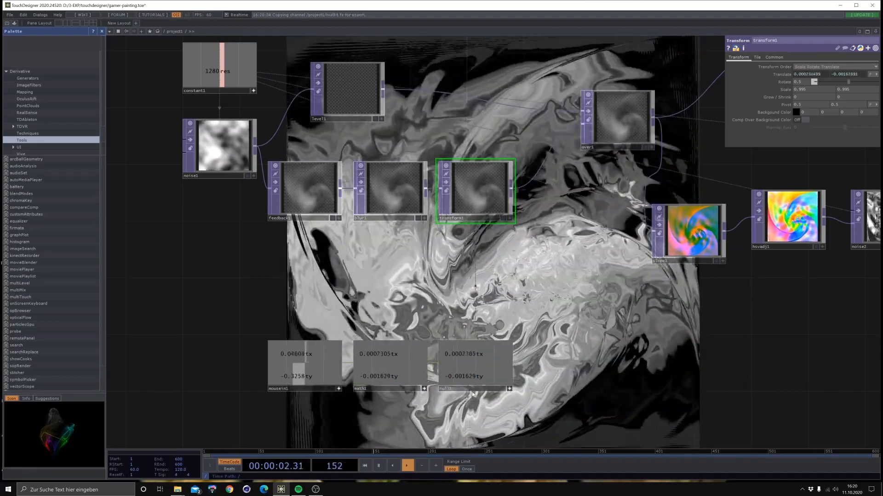
click(510, 389)
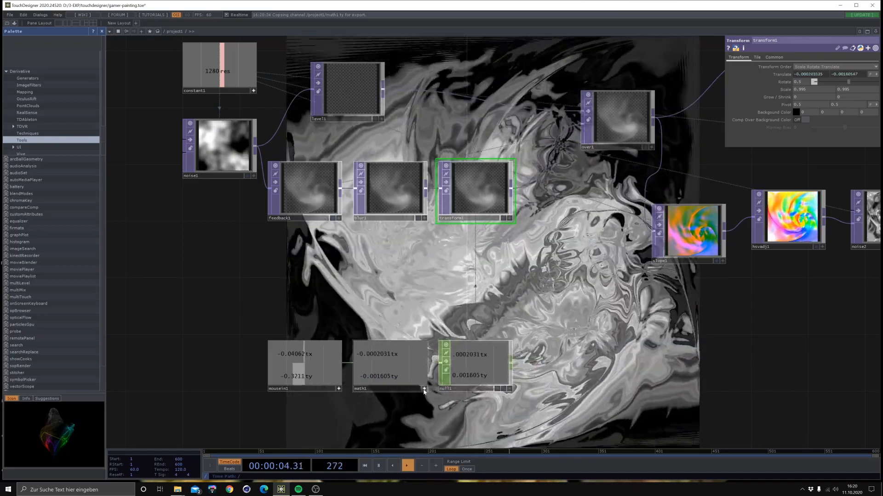
click(424, 389)
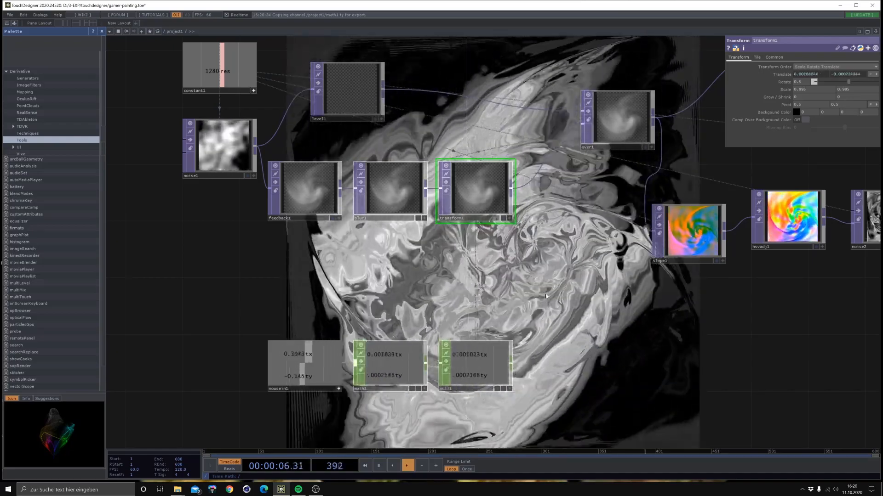
Set the Math CHOP's To Range to -0.01 to 0.01.
click(381, 390)
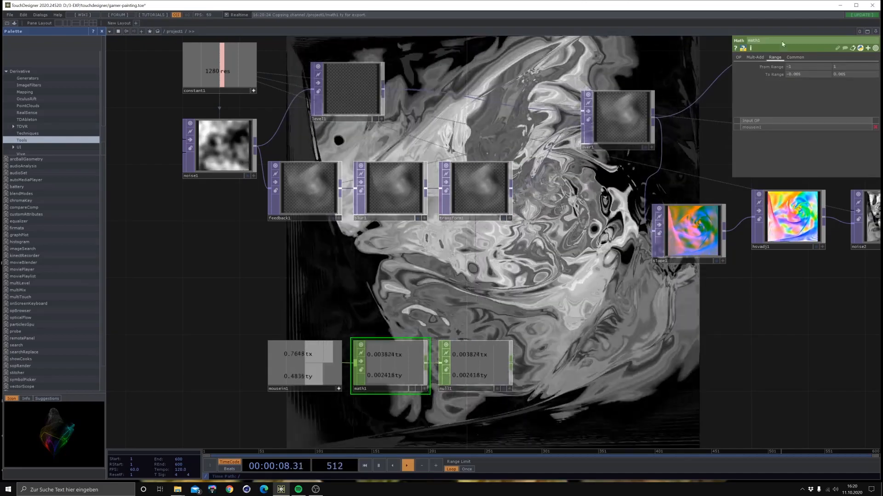
text(-0.2)
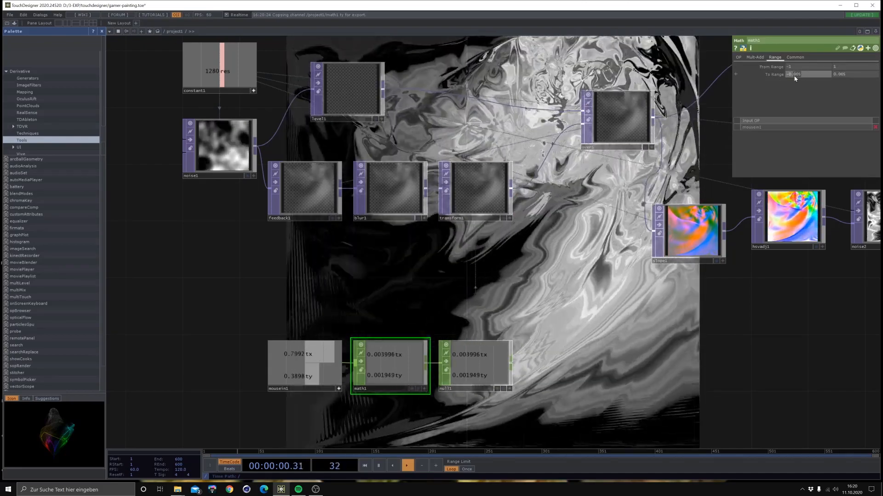
click(839, 75)
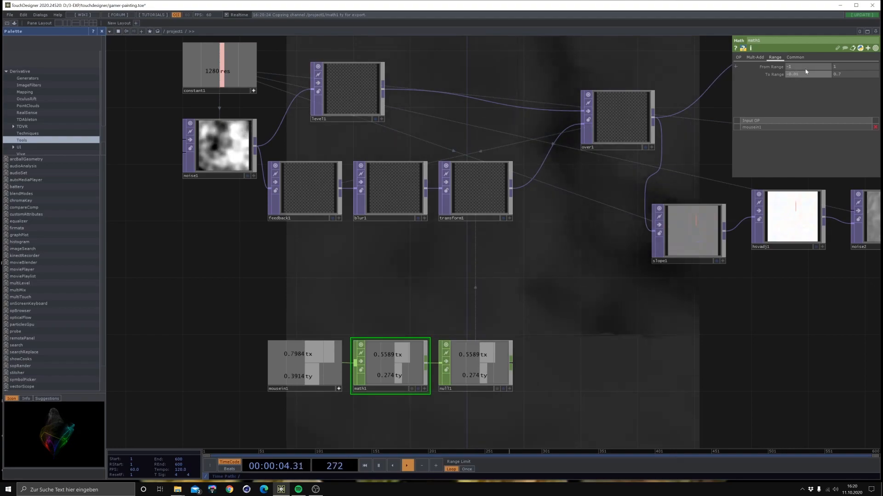
text(01)
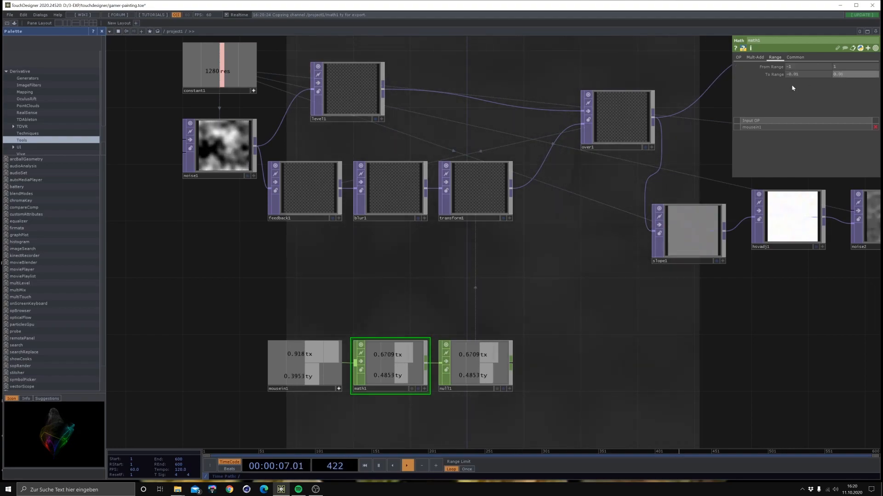
key(Return)
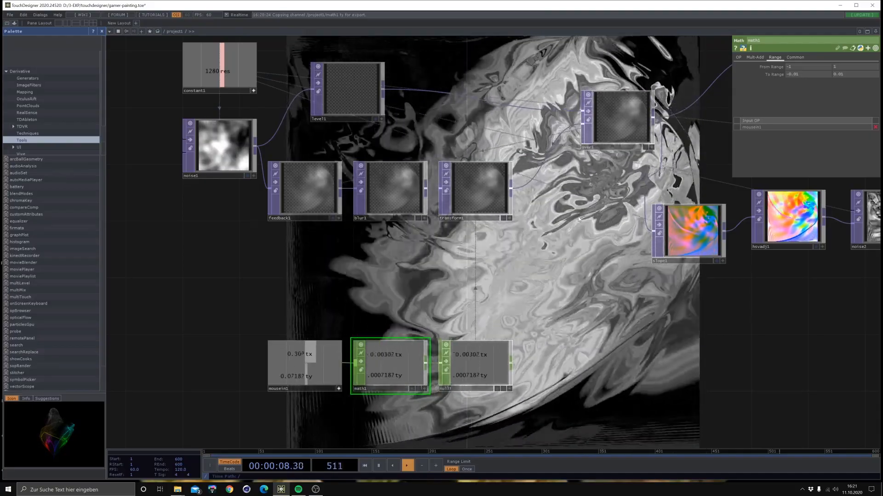
Insert a Blur TOP on the wire between the Transform and Over TOPs, and shift the Over TOP aside to make room.
drag(572, 239, 514, 313)
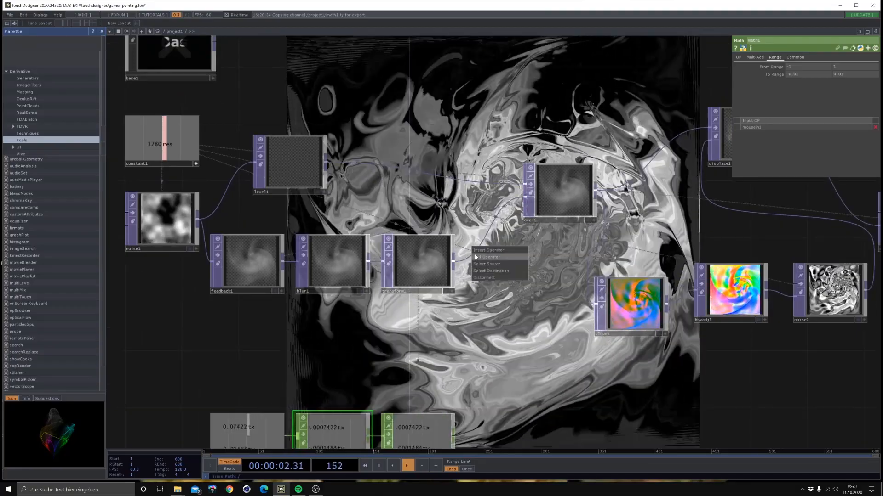
right_click(478, 250)
click(472, 255)
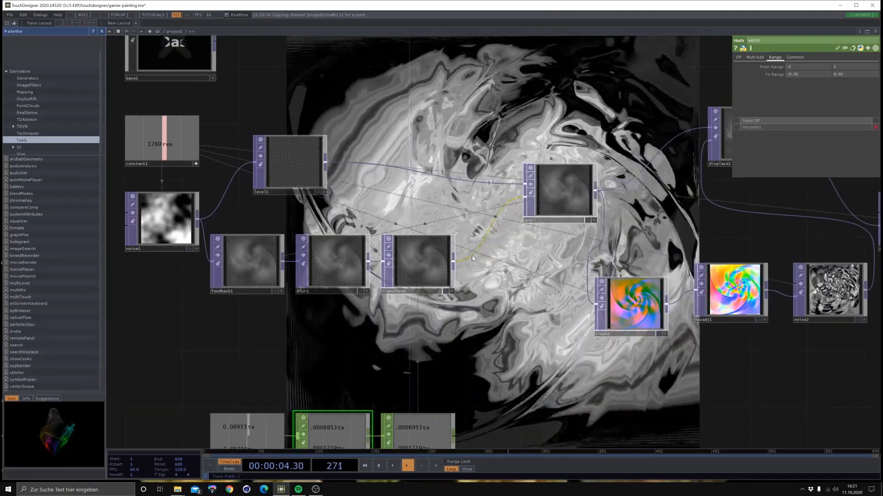
right_click(476, 249)
click(481, 251)
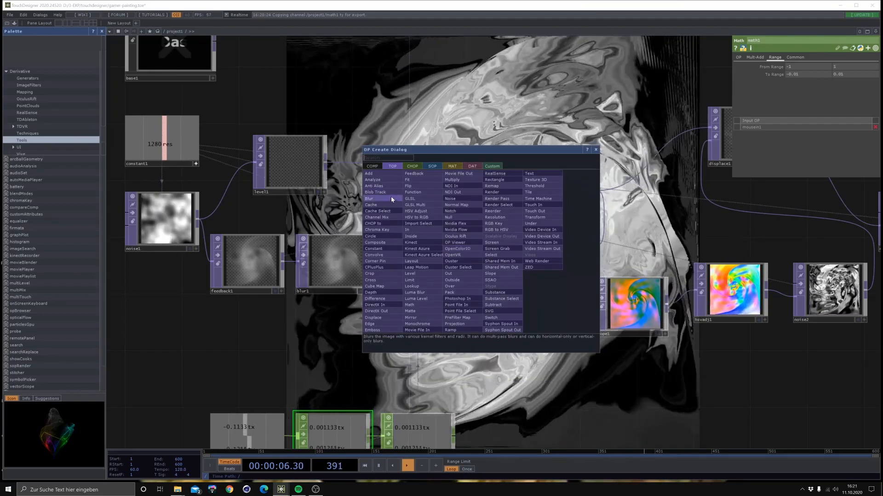
click(390, 198)
drag(548, 209, 576, 195)
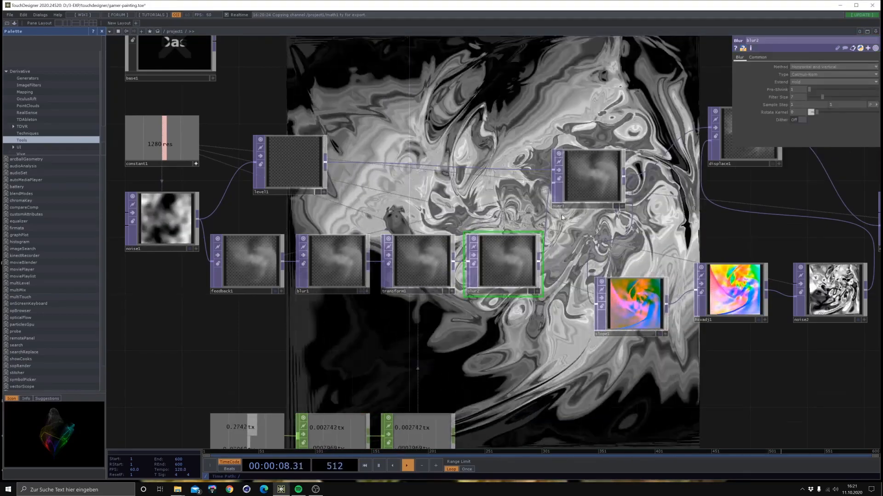
Try several Filter Size values on the new Blur TOP, settle on 3, and bypass the operator.
drag(822, 97, 876, 98)
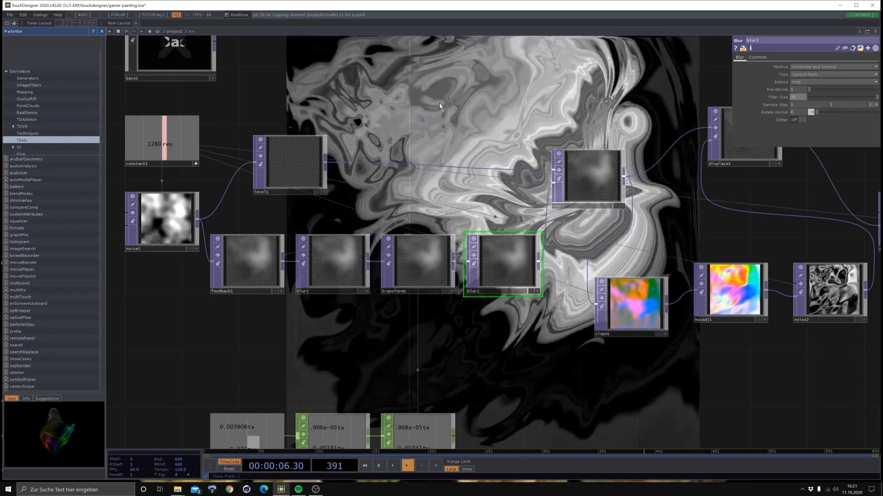
click(825, 98)
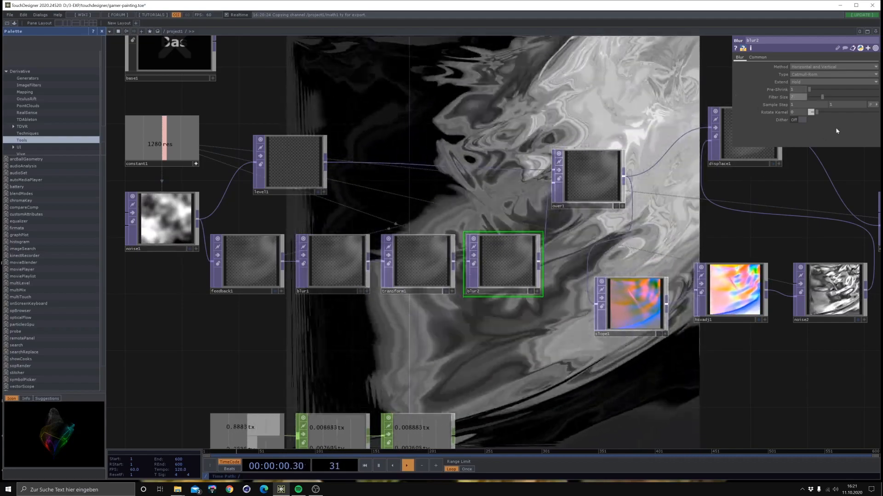
click(840, 97)
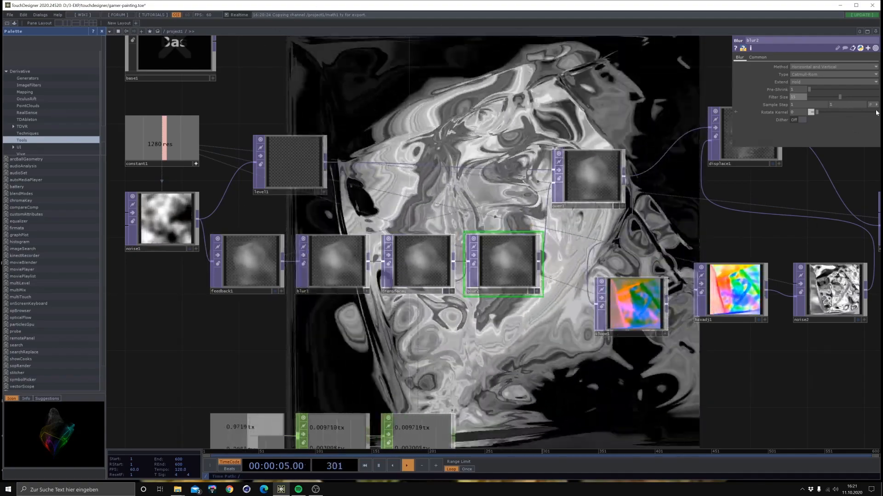
click(814, 98)
drag(814, 98, 813, 96)
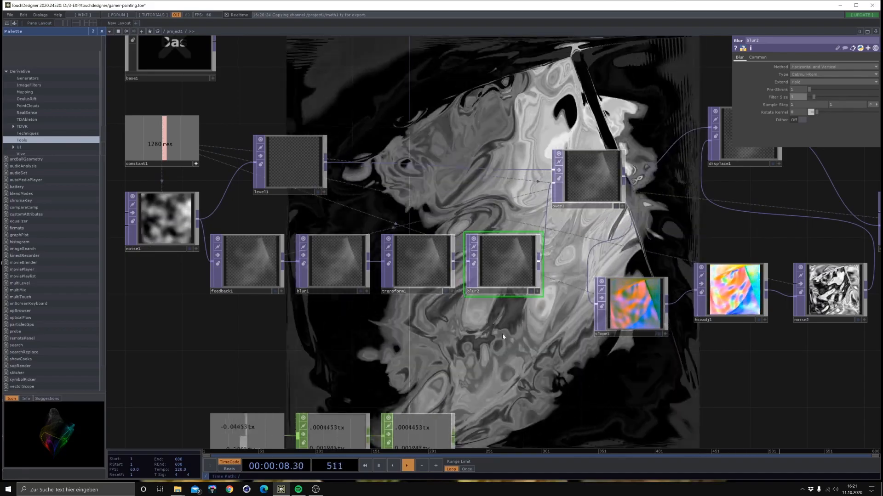
click(474, 256)
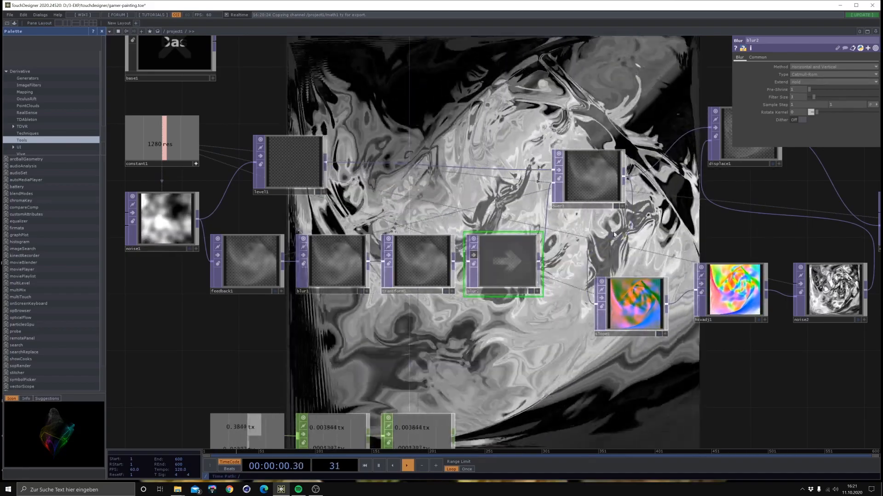
Move the Over, Displace and final Noise TOPs, plus the Slope, HSV Adjust and Noise TOPs, further right to free space after blur2.
drag(557, 361, 350, 373)
right_drag(346, 123, 712, 229)
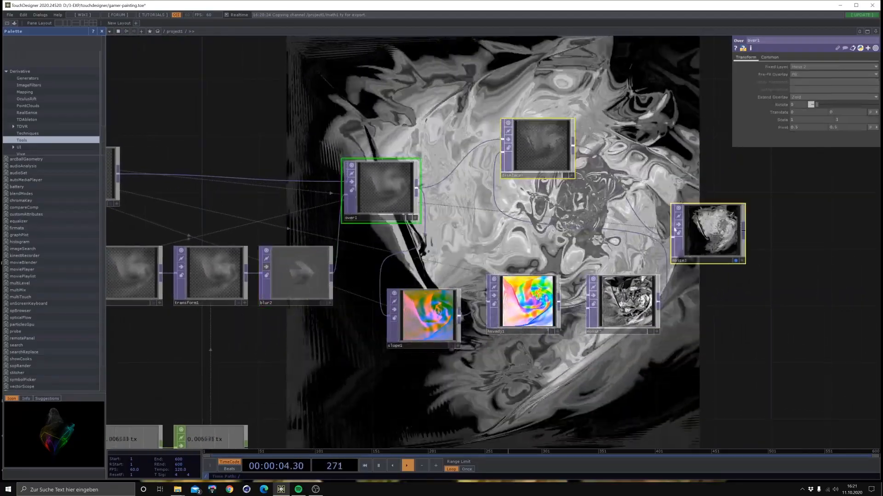
drag(399, 200, 541, 199)
right_drag(744, 388, 413, 317)
drag(399, 329, 583, 329)
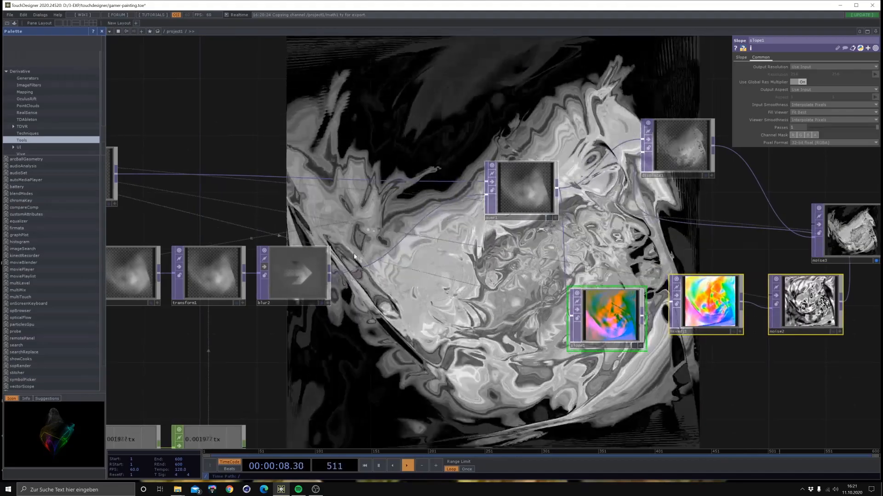
Insert a Displace TOP between blur2 and the Over TOP, and wire blur2 into its second input too.
right_click(362, 261)
click(368, 262)
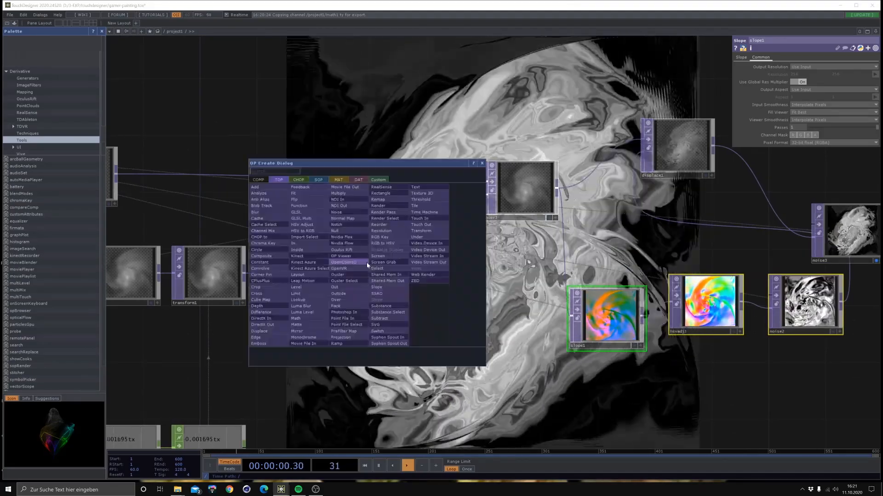
click(258, 331)
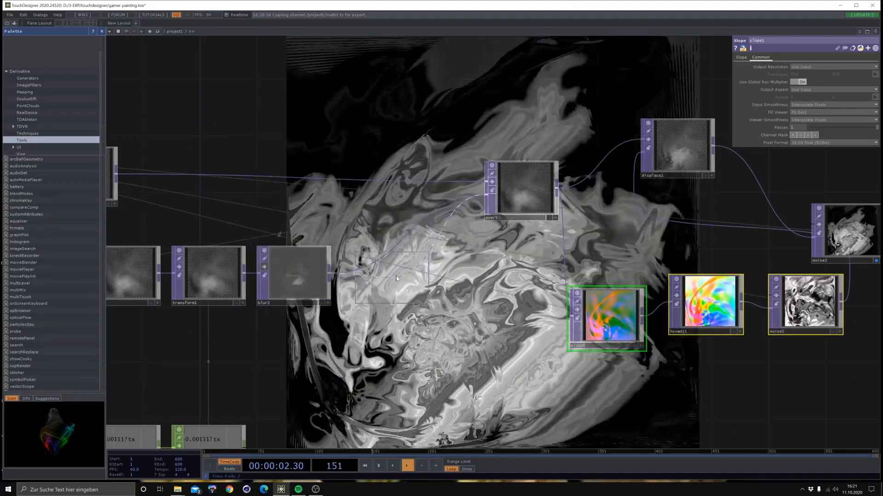
click(405, 275)
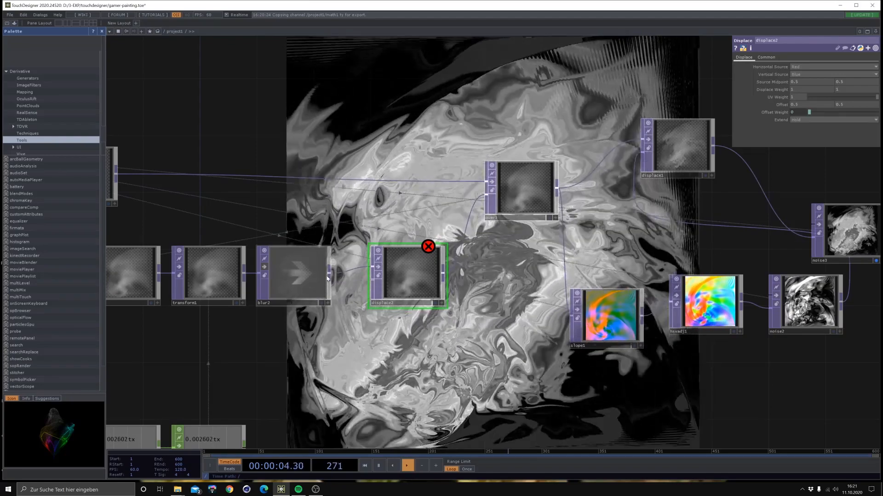
drag(368, 292, 371, 289)
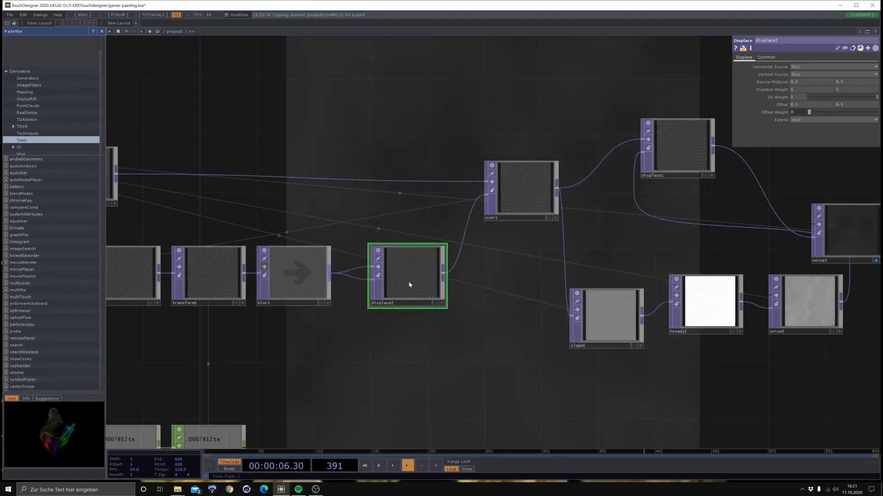
Set the new Displace TOP's Displace Weight to 0 and 0.004, comparing its effect with the bypass on and off.
middle_drag(778, 88, 770, 82)
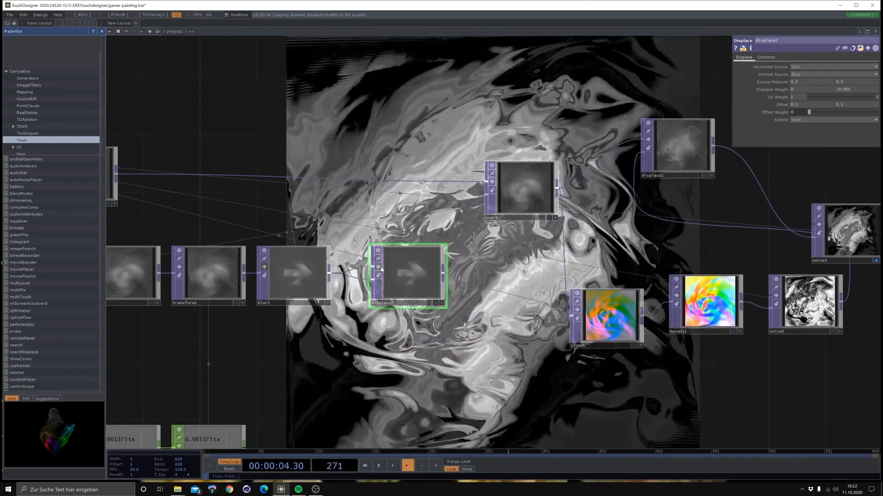
click(378, 267)
click(378, 267)
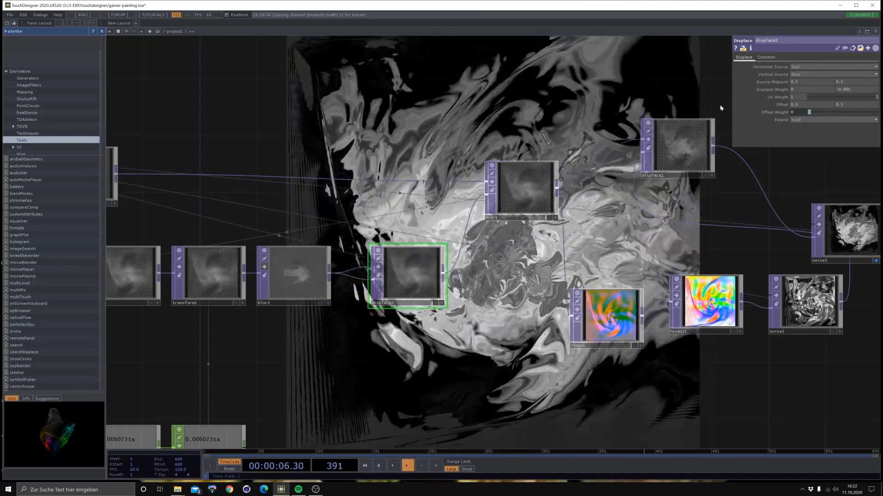
middle_drag(865, 114, 841, 107)
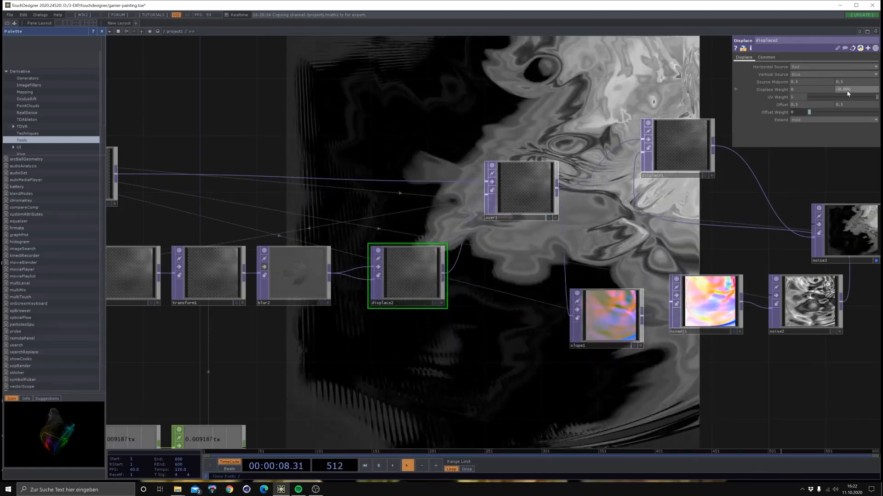
mouse_move(847, 91)
mouse_down()
mouse_move(847, 106)
mouse_move(843, 96)
mouse_up()
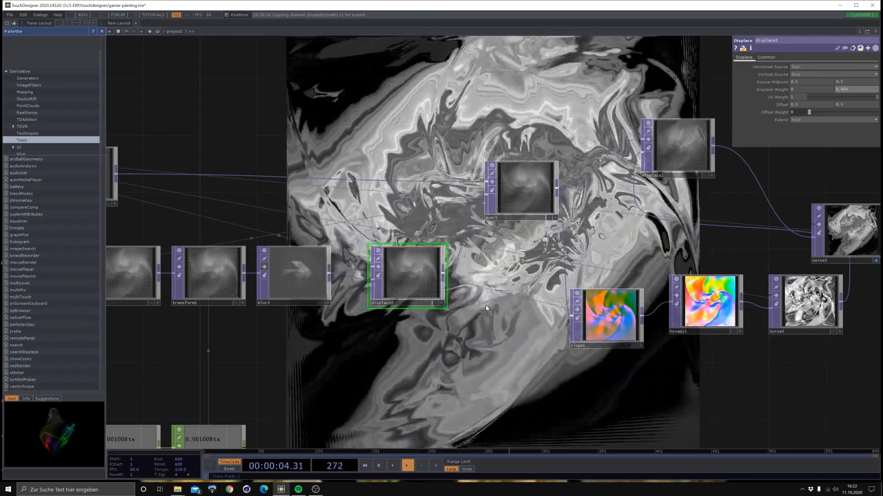
Inspect the parameters of the Transform TOP in the feedback loop.
click(221, 281)
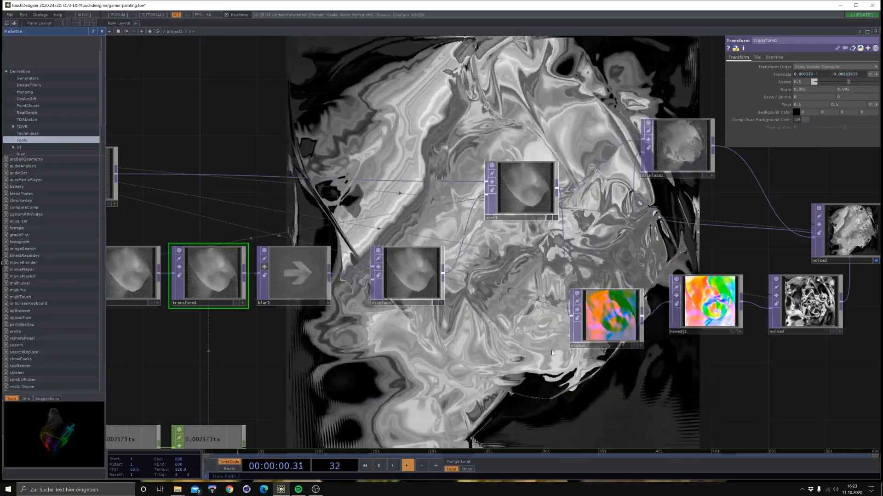
On the final Noise TOP, set Period to 2, turn off Monochrome, and set Seed to 6193 and Exponent to 1.3.
drag(553, 353, 312, 337)
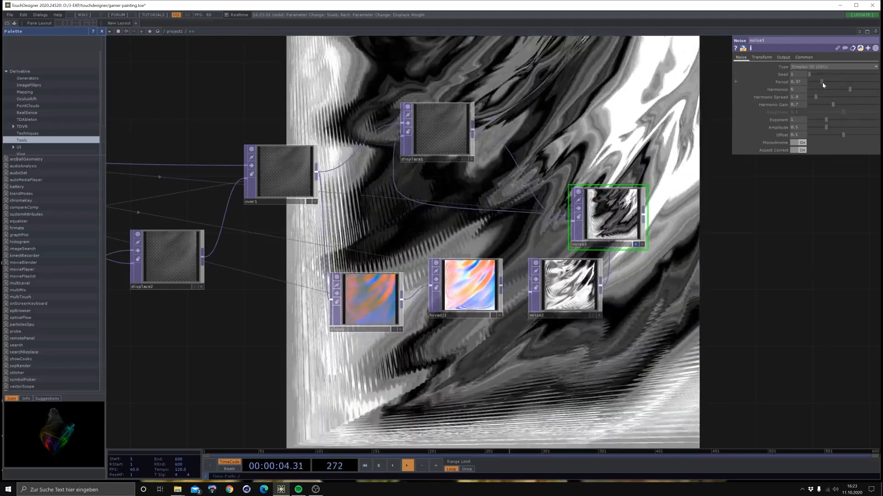
click(812, 82)
drag(812, 82, 829, 82)
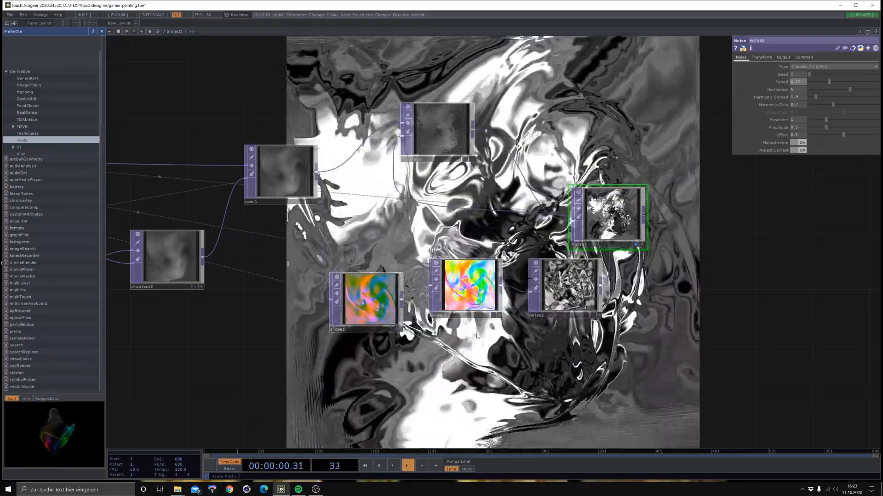
click(799, 143)
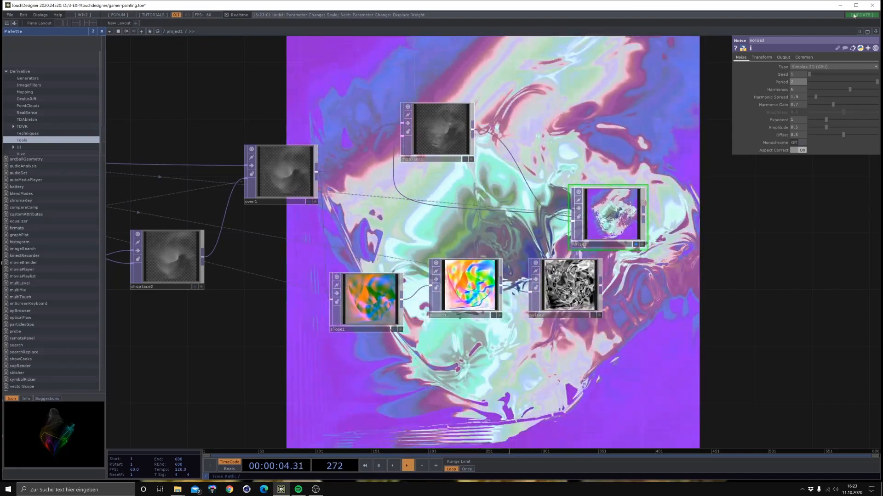
click(851, 74)
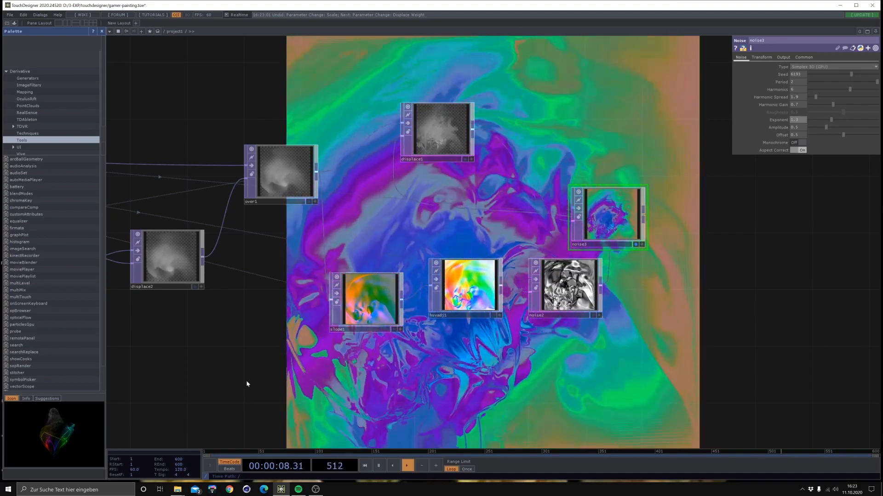
Review the whole network, from the Constant CHOP and first Noise TOP through the feedback loop and mouse CHOPs to the final Noise TOP.
drag(322, 349, 605, 359)
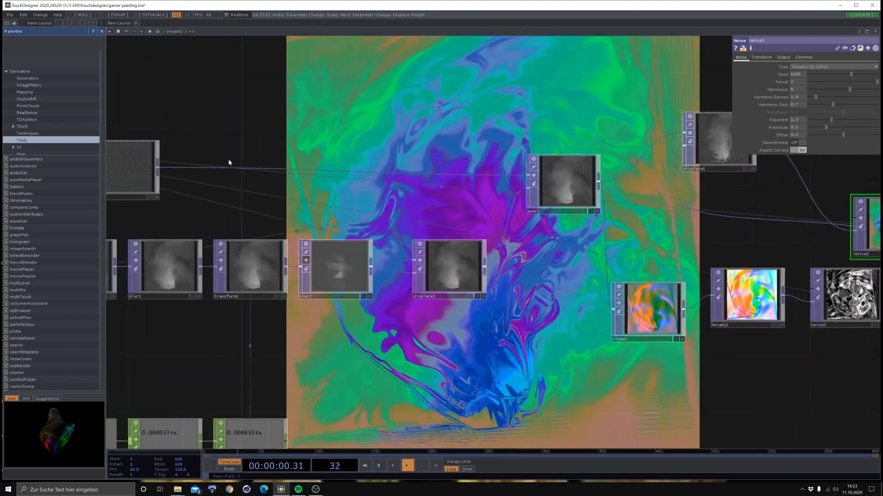
drag(311, 199, 537, 247)
drag(162, 155, 241, 233)
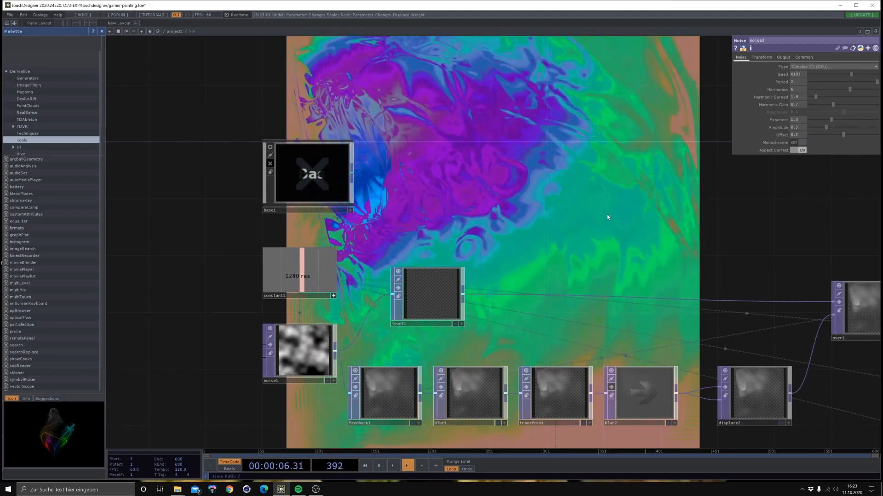
drag(602, 216, 472, 243)
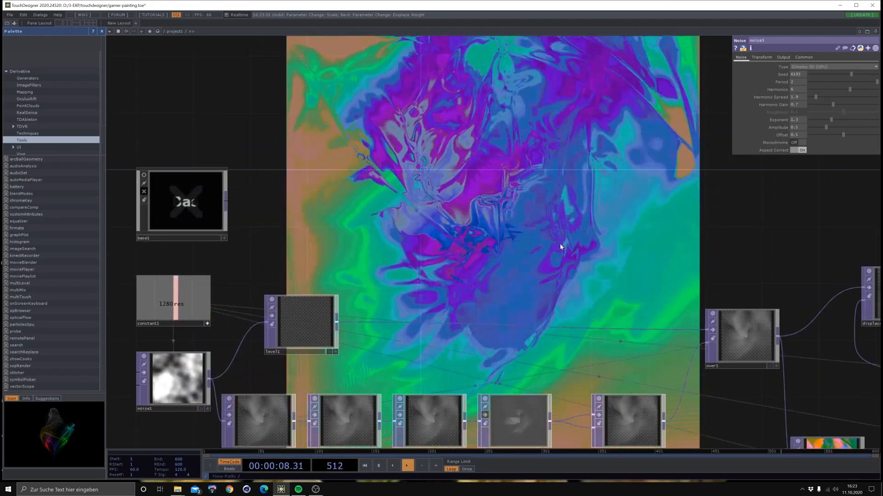
drag(582, 217, 529, 113)
drag(609, 372, 533, 227)
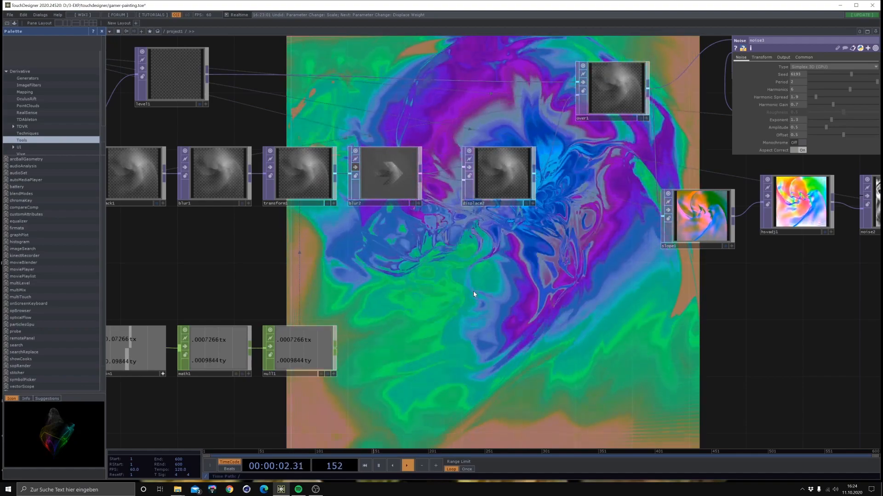
mouse_move(523, 270)
mouse_down()
mouse_move(410, 258)
mouse_move(519, 259)
mouse_up()
drag(375, 350, 484, 316)
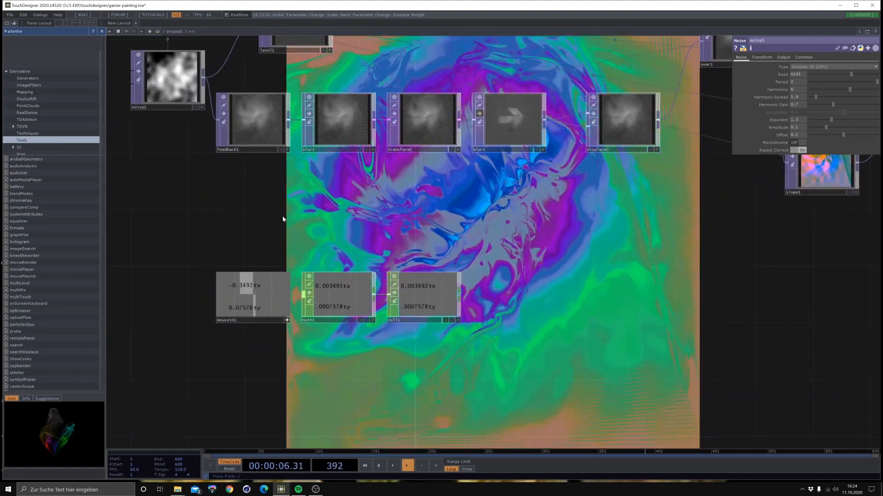
drag(652, 262, 463, 319)
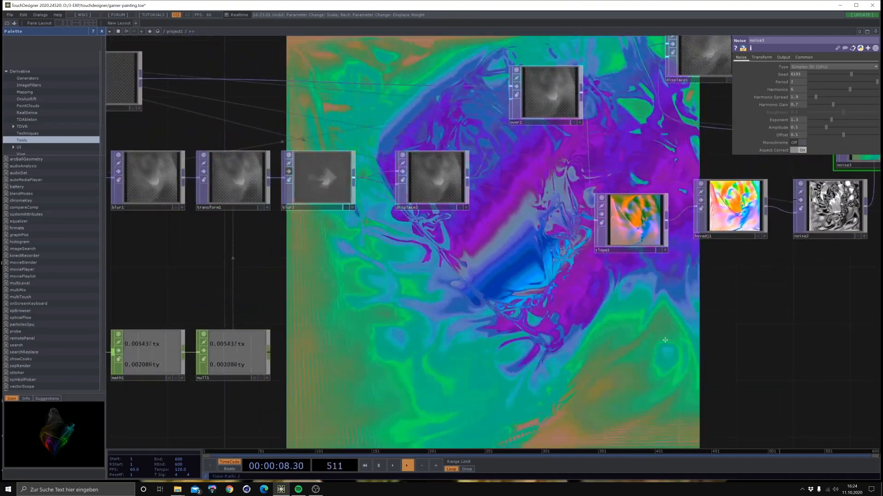
drag(664, 339, 487, 354)
drag(802, 296, 618, 353)
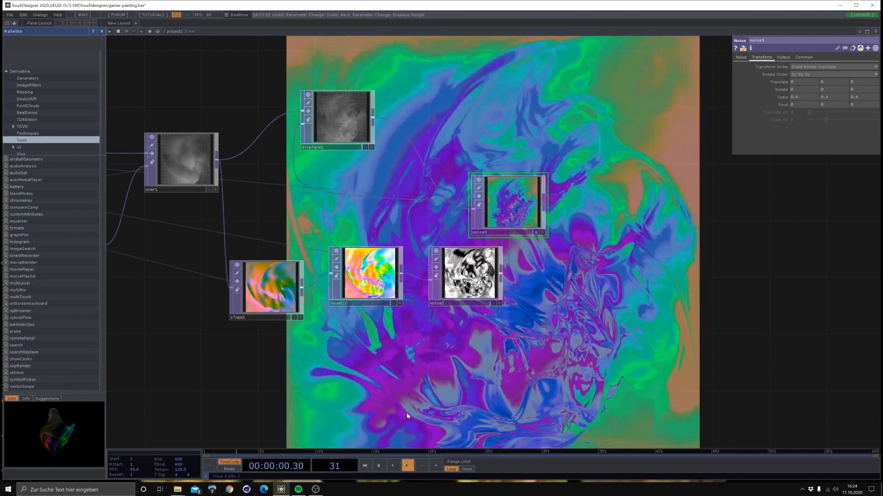
Try a different Z Translate on the final Noise TOP and undo the change.
drag(433, 355, 591, 304)
scroll(553, 327, down, 3)
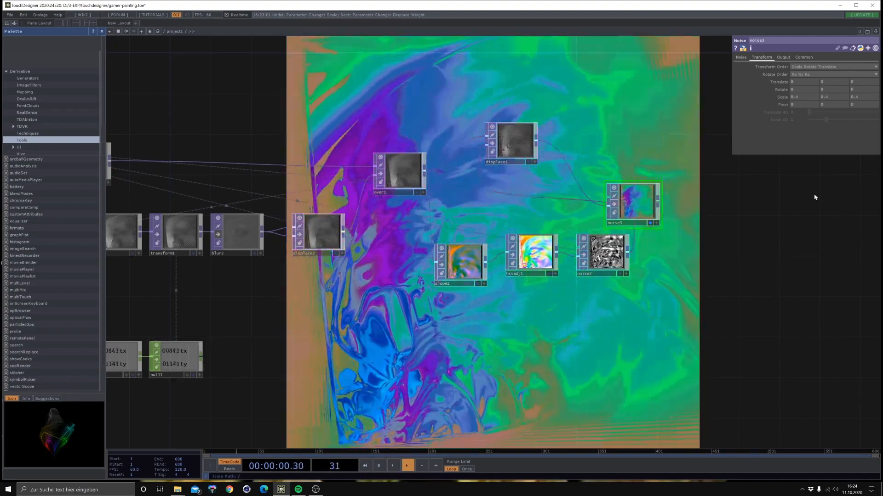
mouse_move(854, 84)
middle_down()
mouse_move(854, 69)
mouse_move(854, 85)
middle_up()
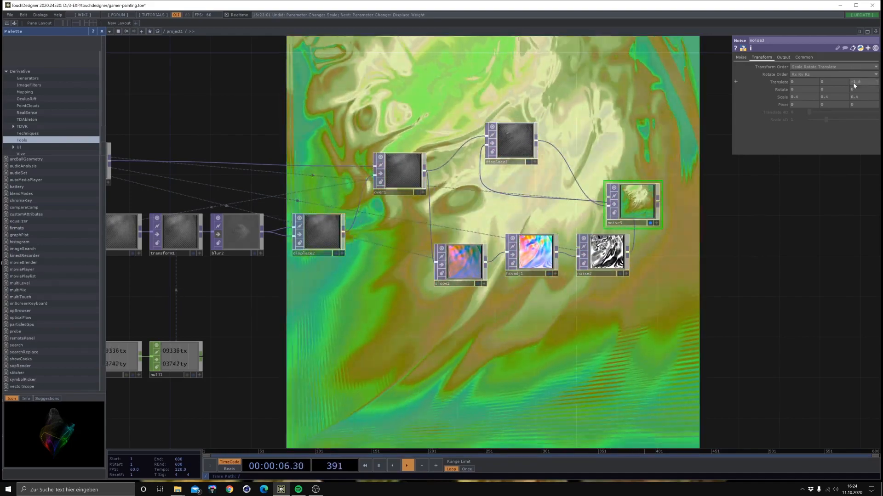
key(ctrl+z)
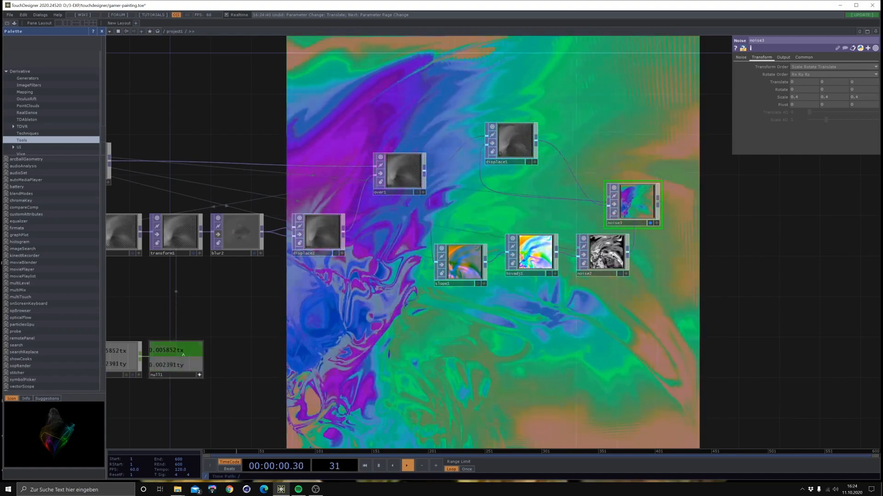
Try driving a transform parameter of the final Noise TOP with a channel from the null1 CHOP, and reset that parameter.
drag(183, 354, 780, 106)
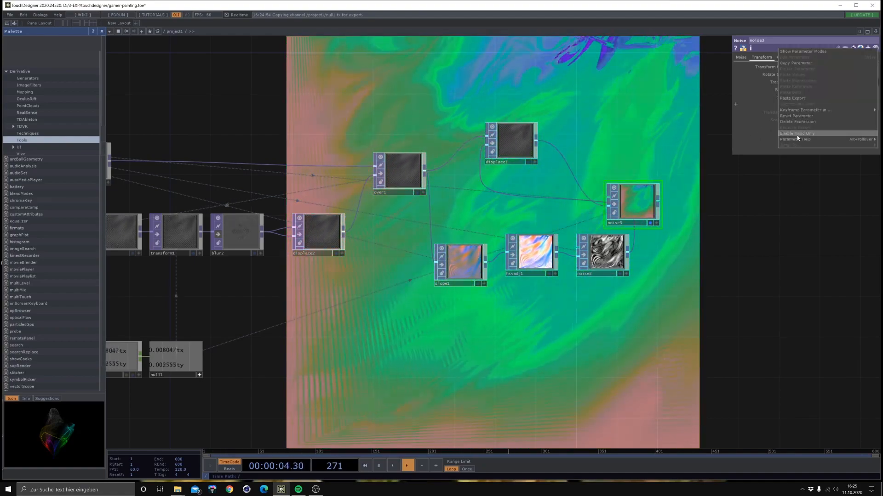
click(797, 116)
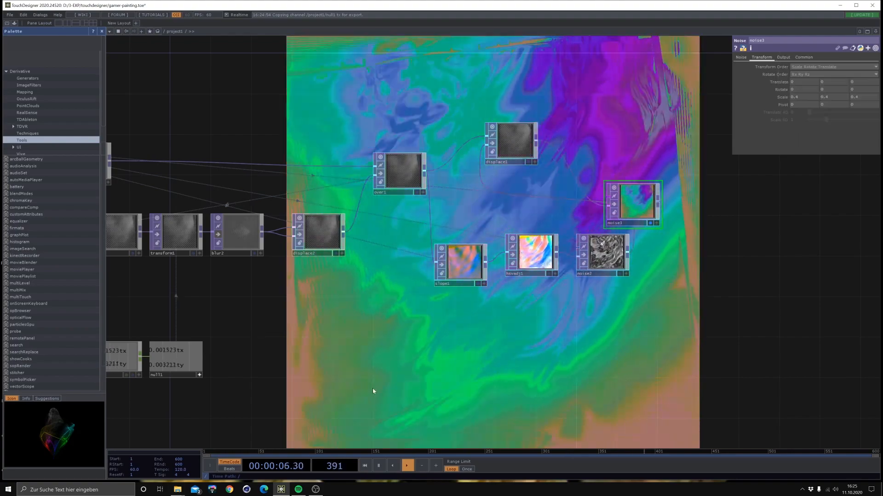
Add a Math CHOP after the null1 CHOP, place it below the final Noise TOPs, and set its Multiply to 2.
drag(372, 388, 429, 383)
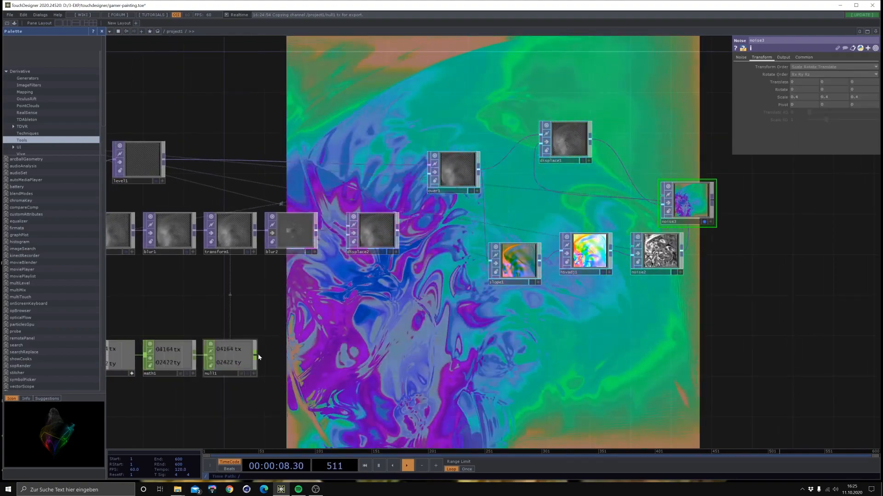
click(256, 354)
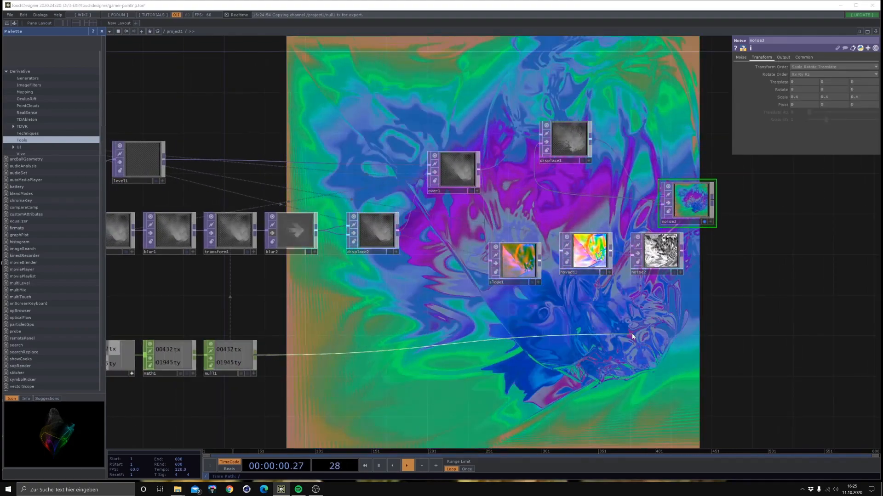
click(632, 335)
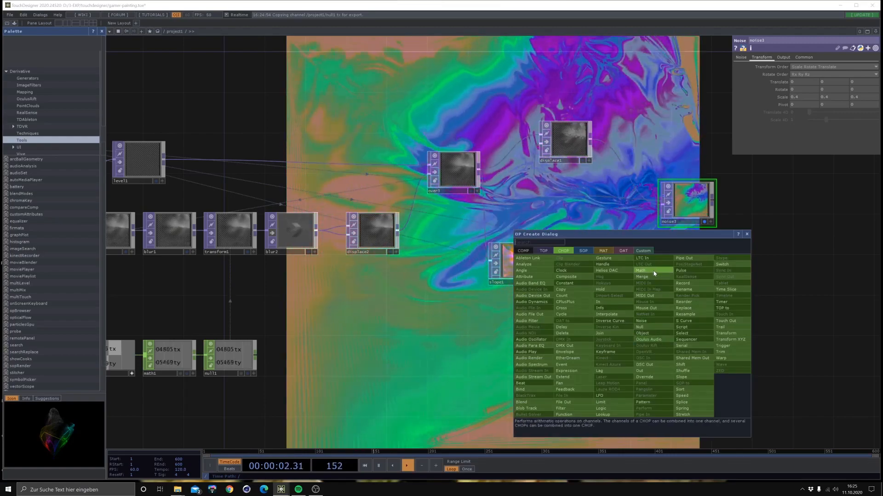
click(654, 273)
click(667, 325)
drag(715, 287, 565, 305)
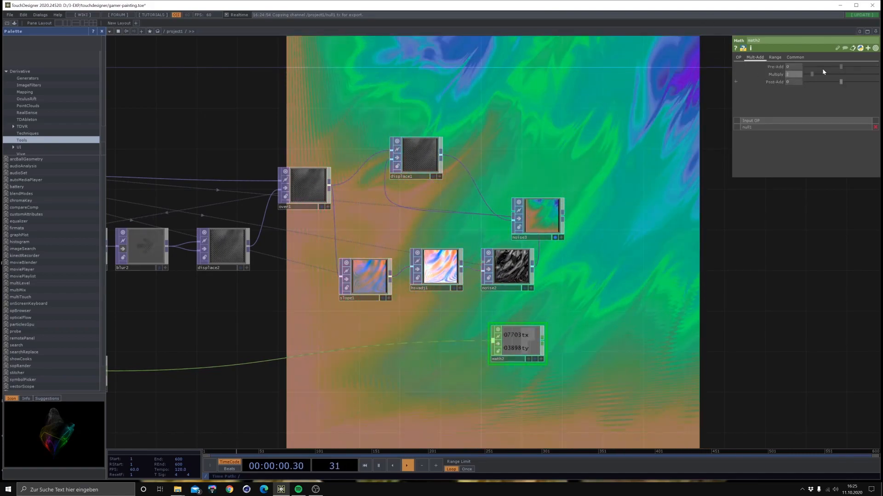
key(Return)
Add a Null CHOP after the new Math CHOP, and set the Math CHOP's Multiply to 1 and Post-Add to 1.
scroll(533, 384, up, 3)
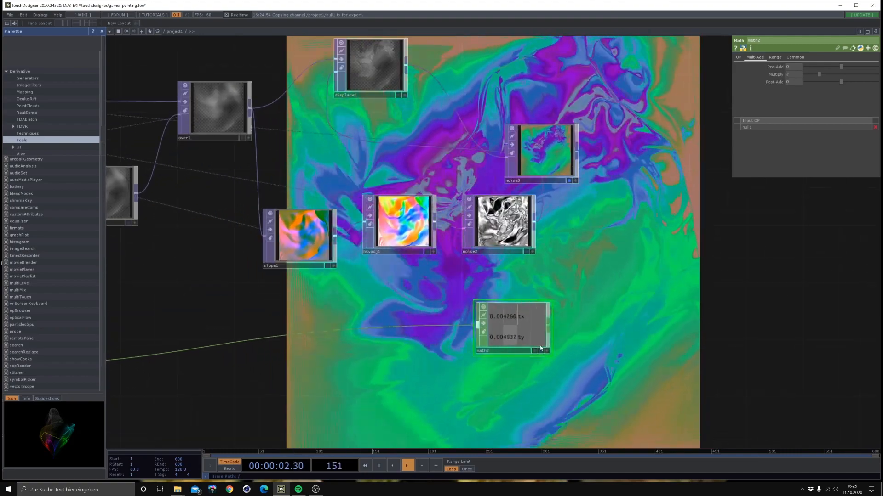
click(549, 326)
key(Tab)
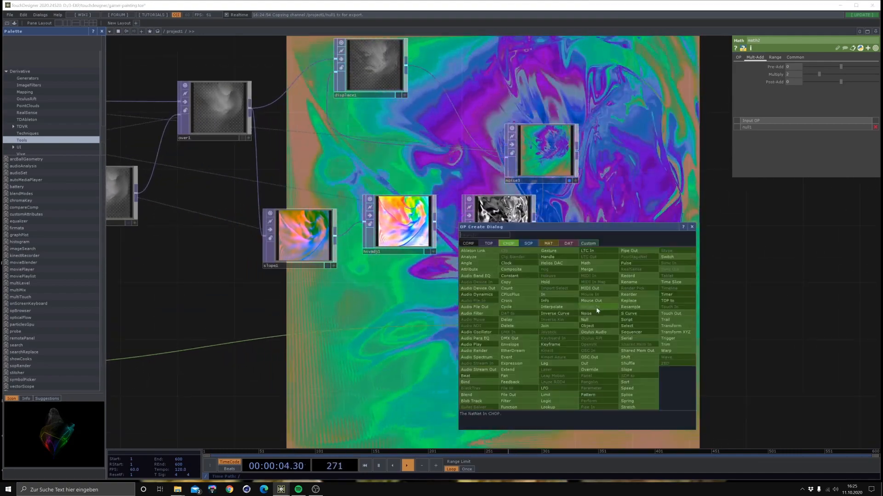
click(590, 324)
click(605, 330)
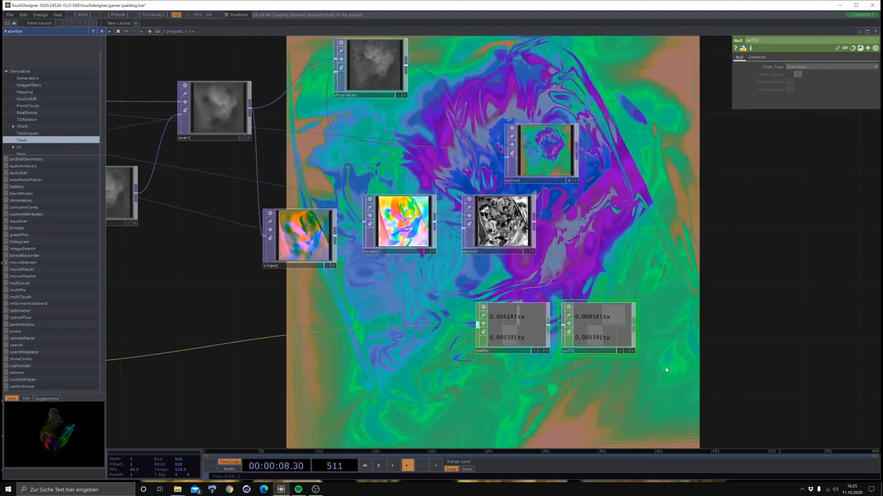
click(475, 350)
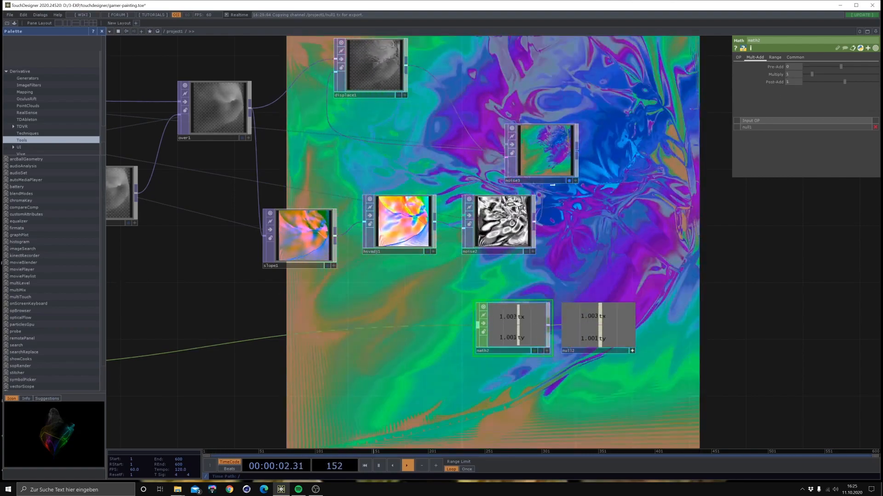
Try driving the final Noise TOP's Translate Y with null2's tx channel and its Translate Z with the ty channel.
click(541, 152)
drag(822, 87, 832, 82)
click(836, 85)
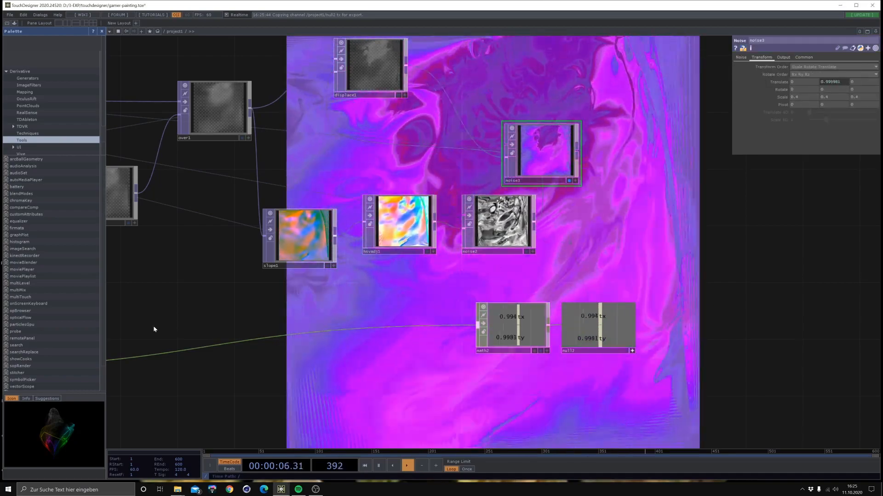
drag(682, 245, 856, 83)
click(859, 86)
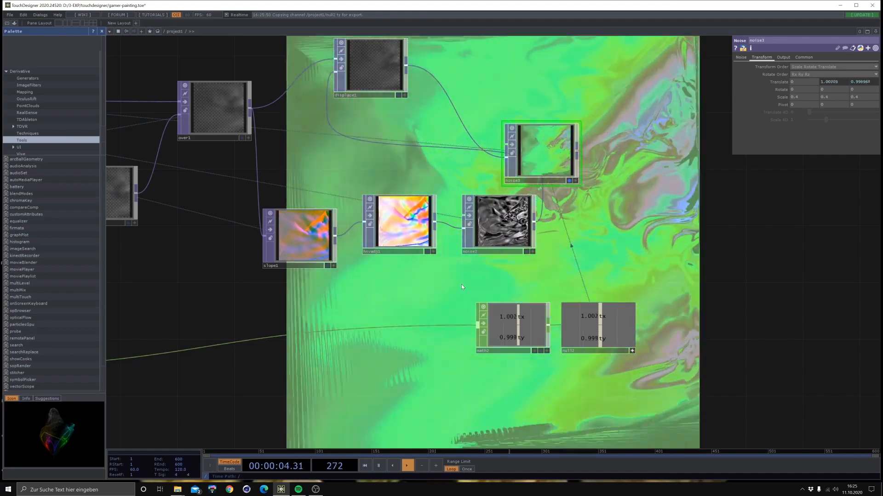
Try adding absTime.seconds to the final Noise TOP's Translate Z expression, as absTime.seconds+op('null2')['ty'].
drag(204, 348, 155, 337)
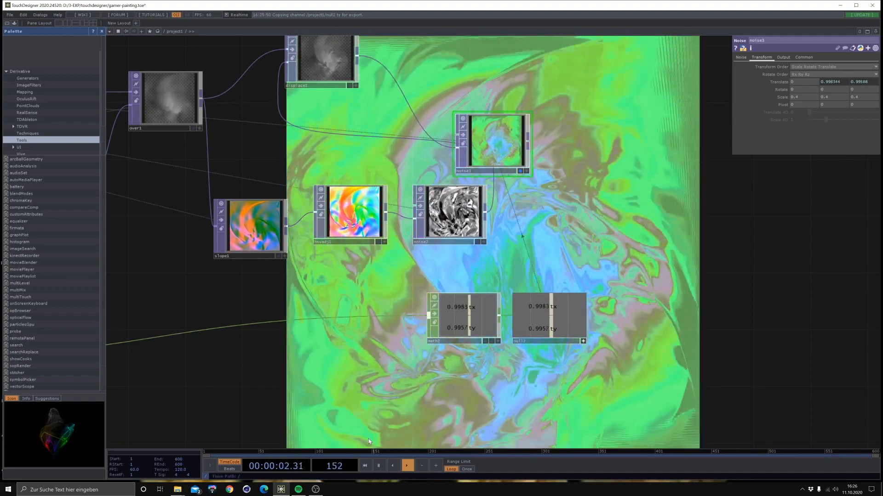
click(865, 82)
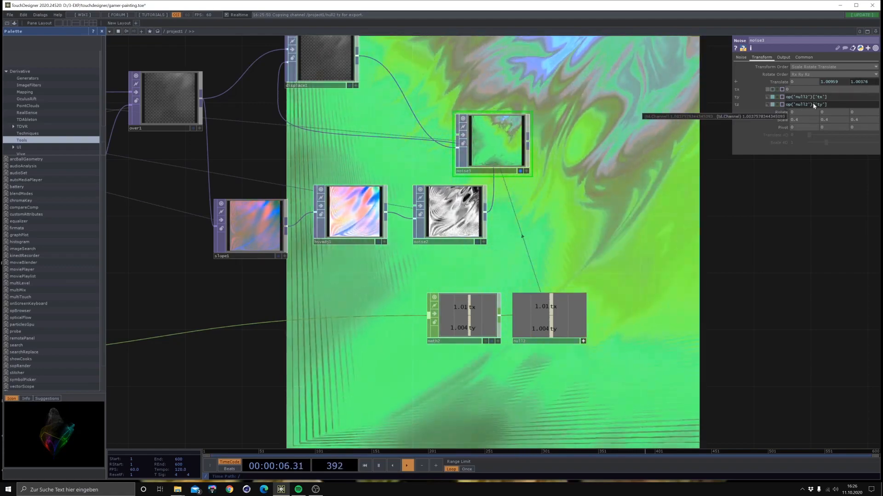
mouse_move(788, 107)
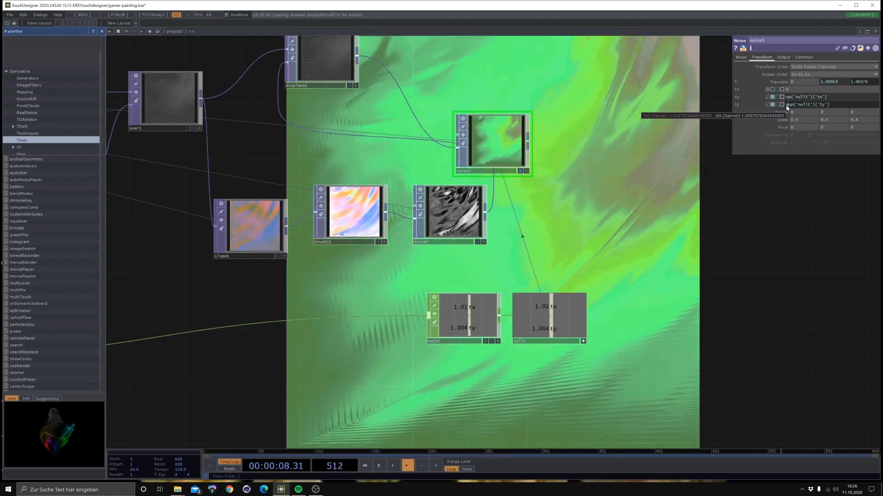
text(absT)
text(ime.se)
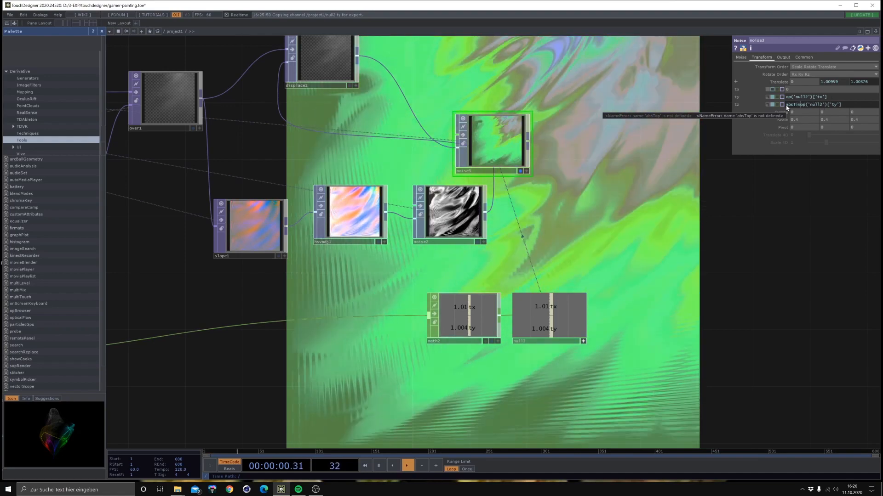
text(conds*)
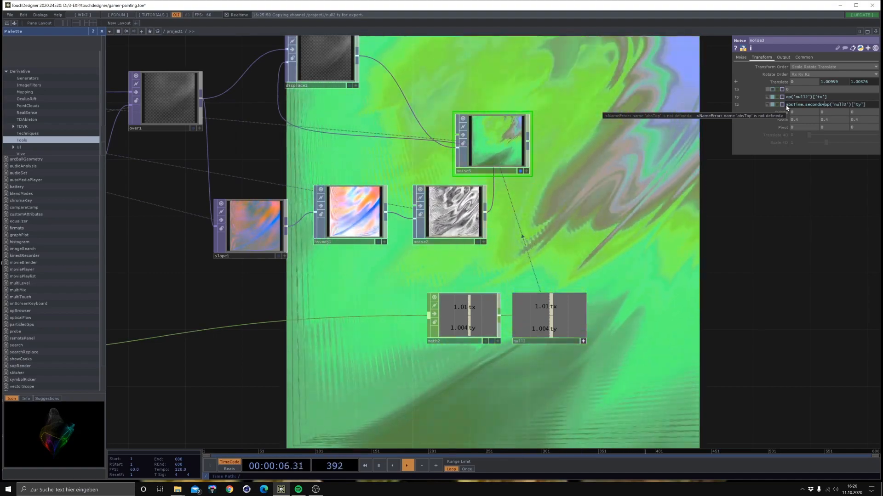
key(Return)
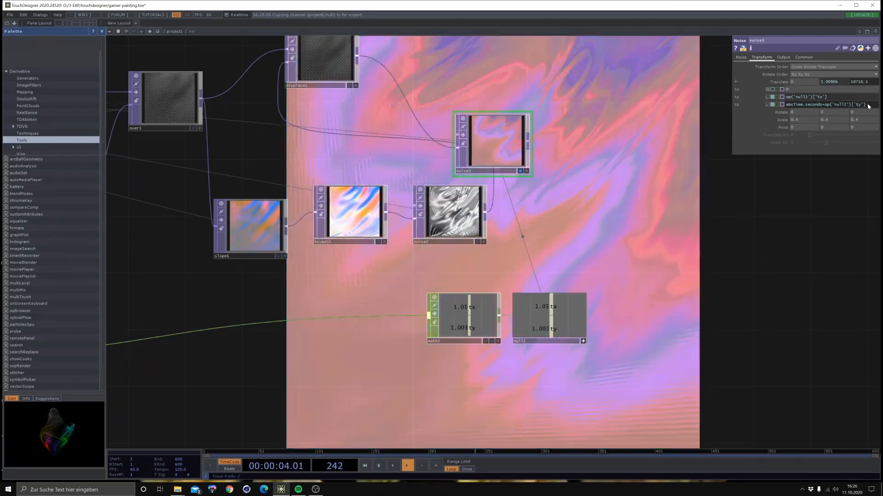
Try multiplying the ty term of the final Noise TOP's Translate Z expression by 0.2 and by 0.1.
click(868, 105)
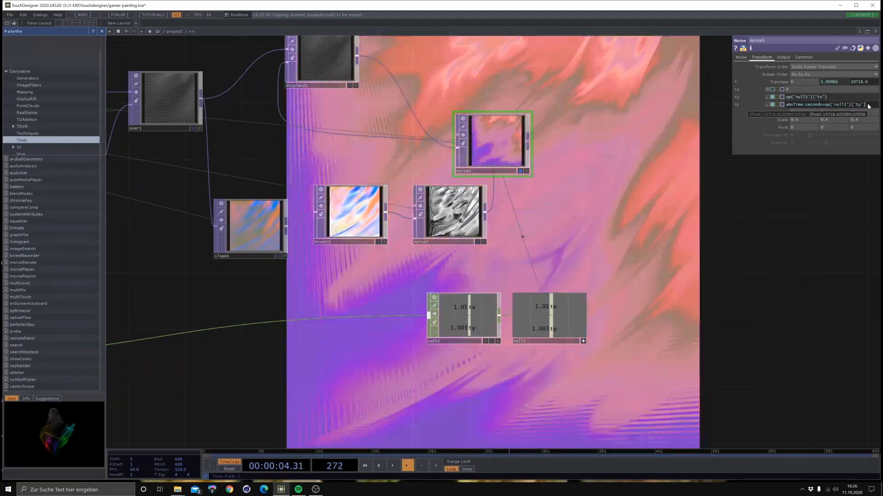
text(*)
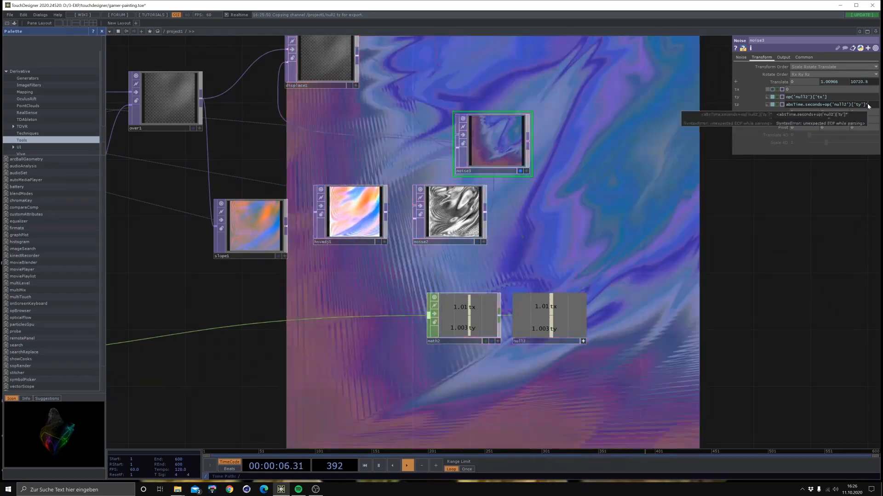
text(2)
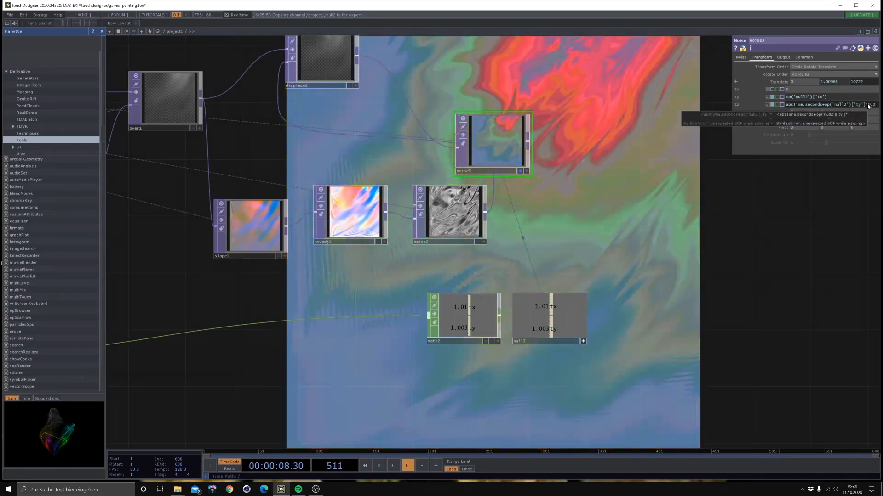
key(Return)
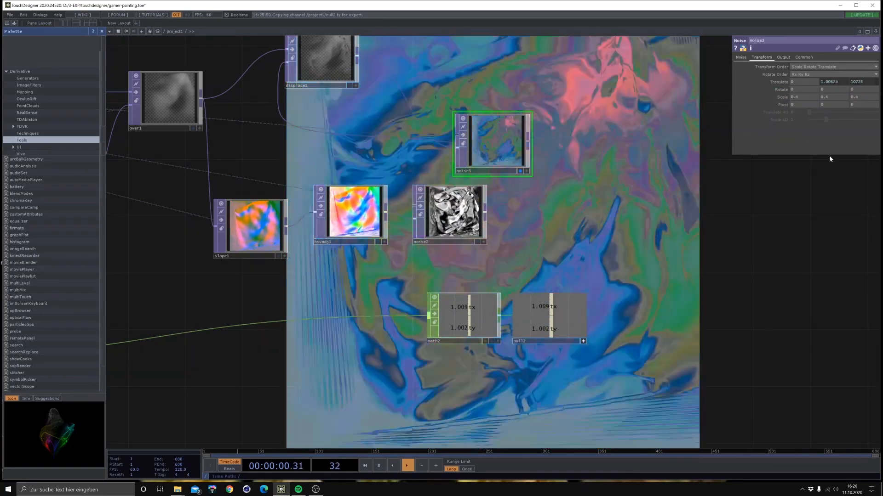
click(869, 98)
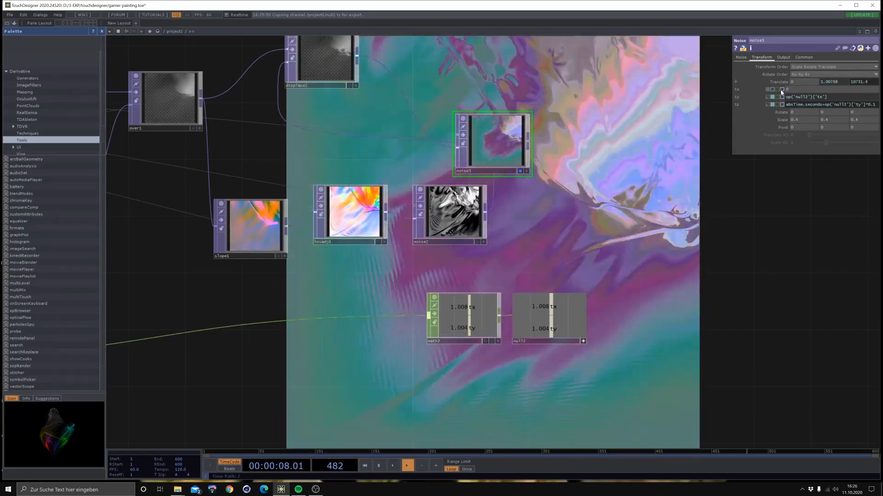
Reset the final Noise TOP's Translate parameters to their defaults, removing the null2 references.
right_click(779, 82)
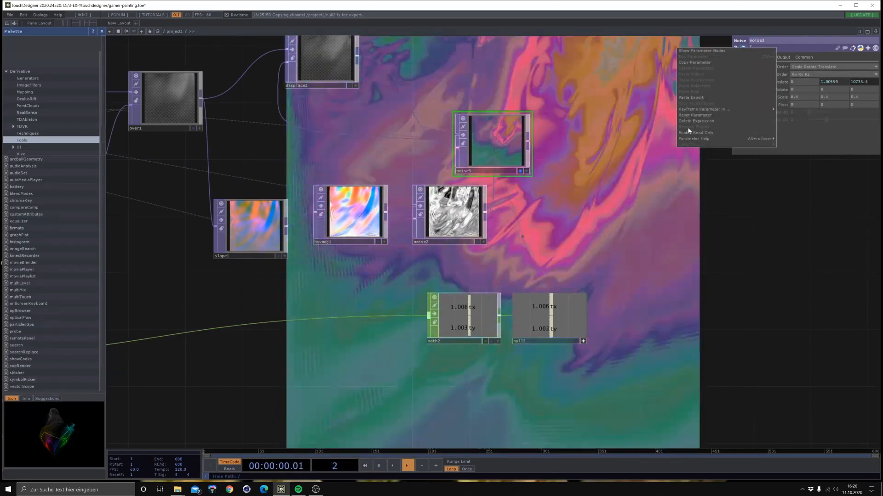
click(688, 116)
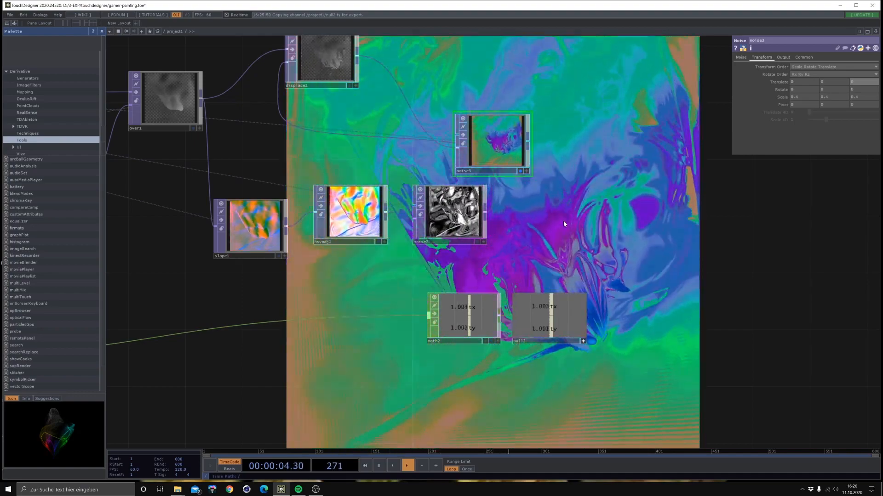
scroll(490, 285, down, 2)
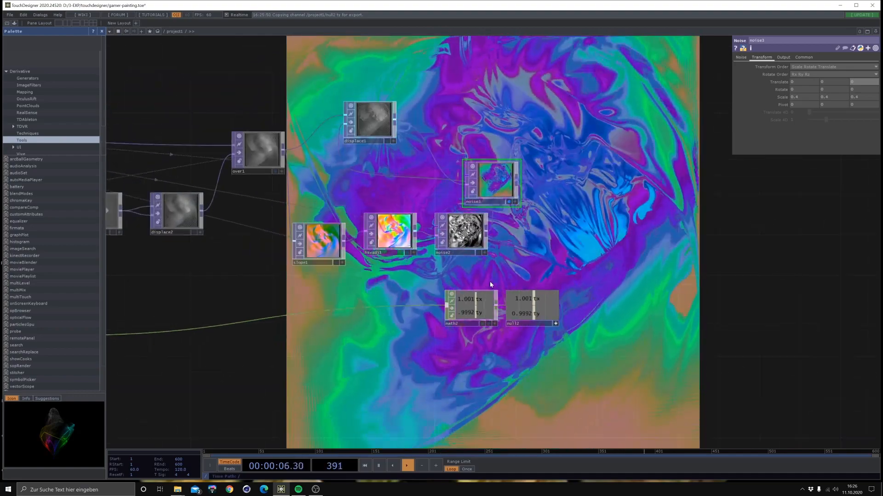